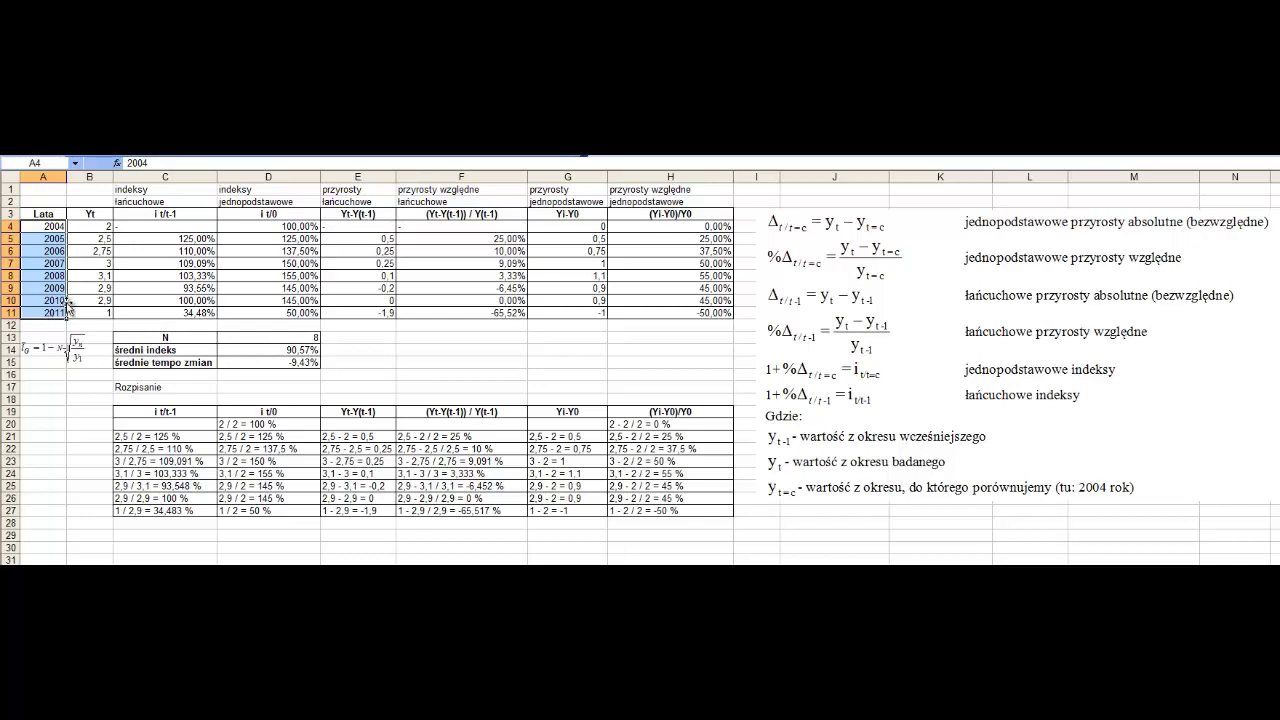
Step: Review the source series, comparing the years in the Lata column with their Yt values from 2004 onwards
{"action": "left_click_drag", "start_coordinate": [95, 226], "coordinate": [92, 309]}
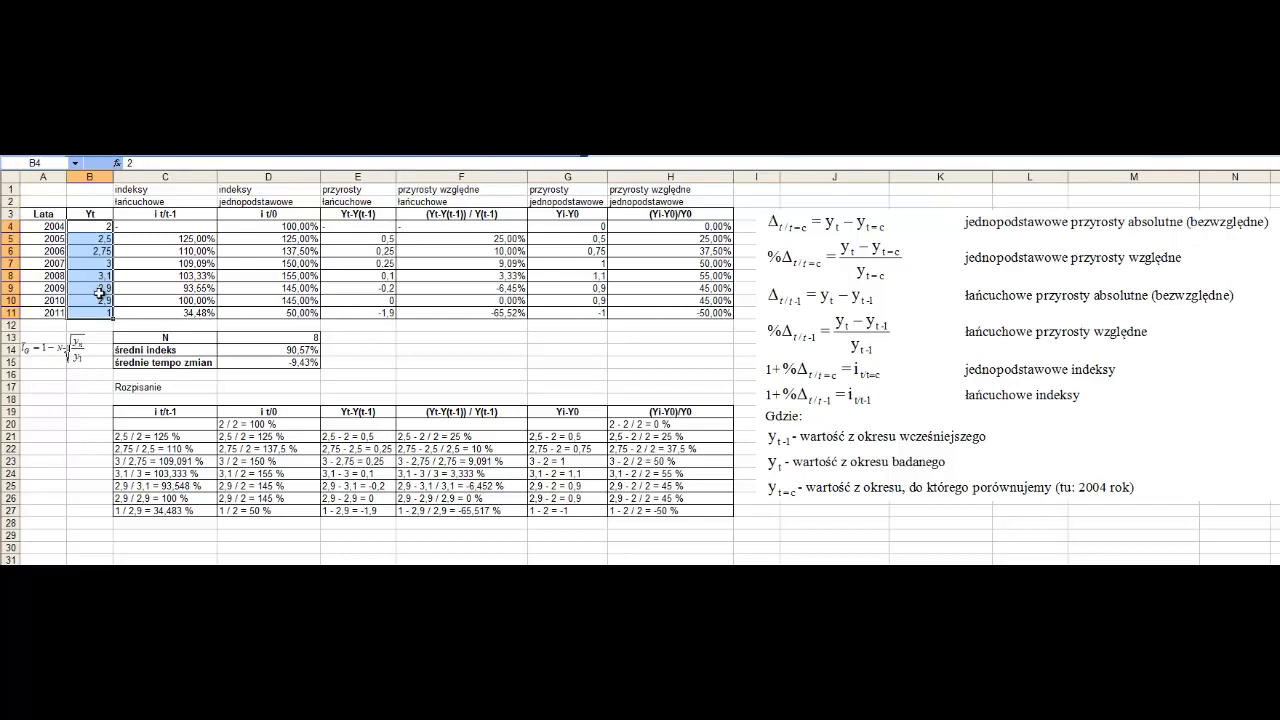
{"action": "left_click", "coordinate": [192, 249]}
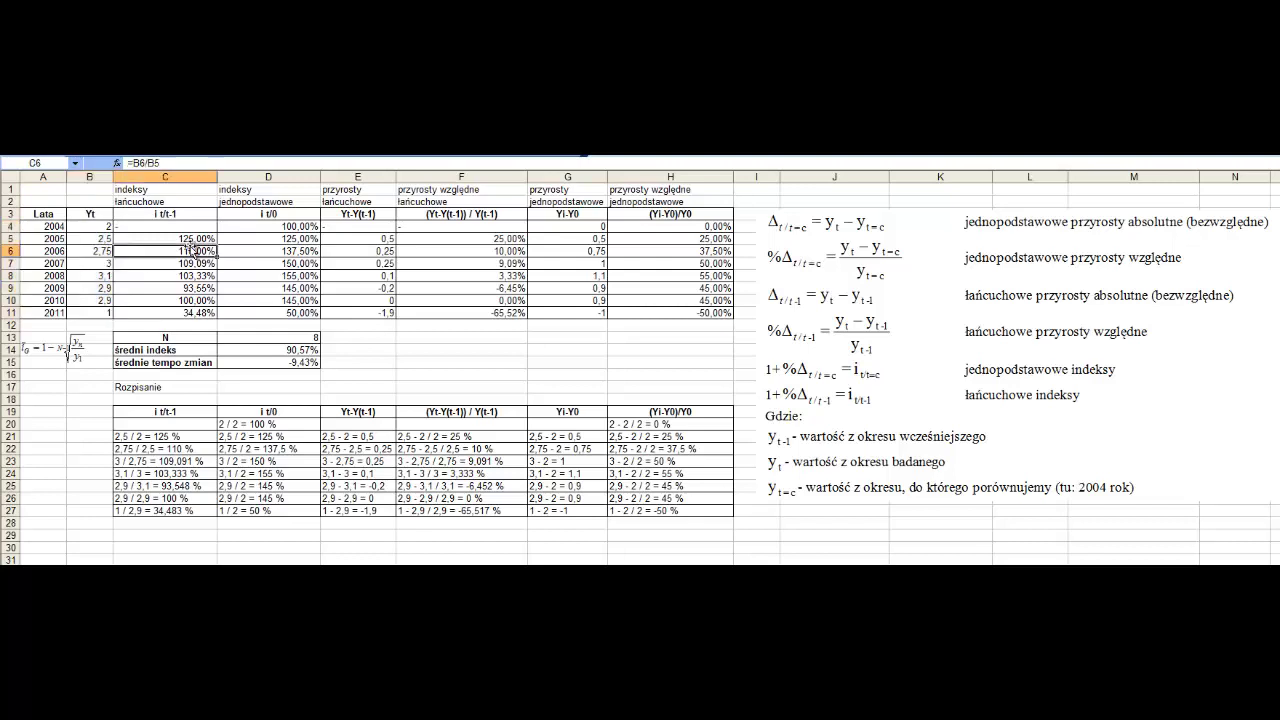
{"action": "left_click", "coordinate": [90, 224]}
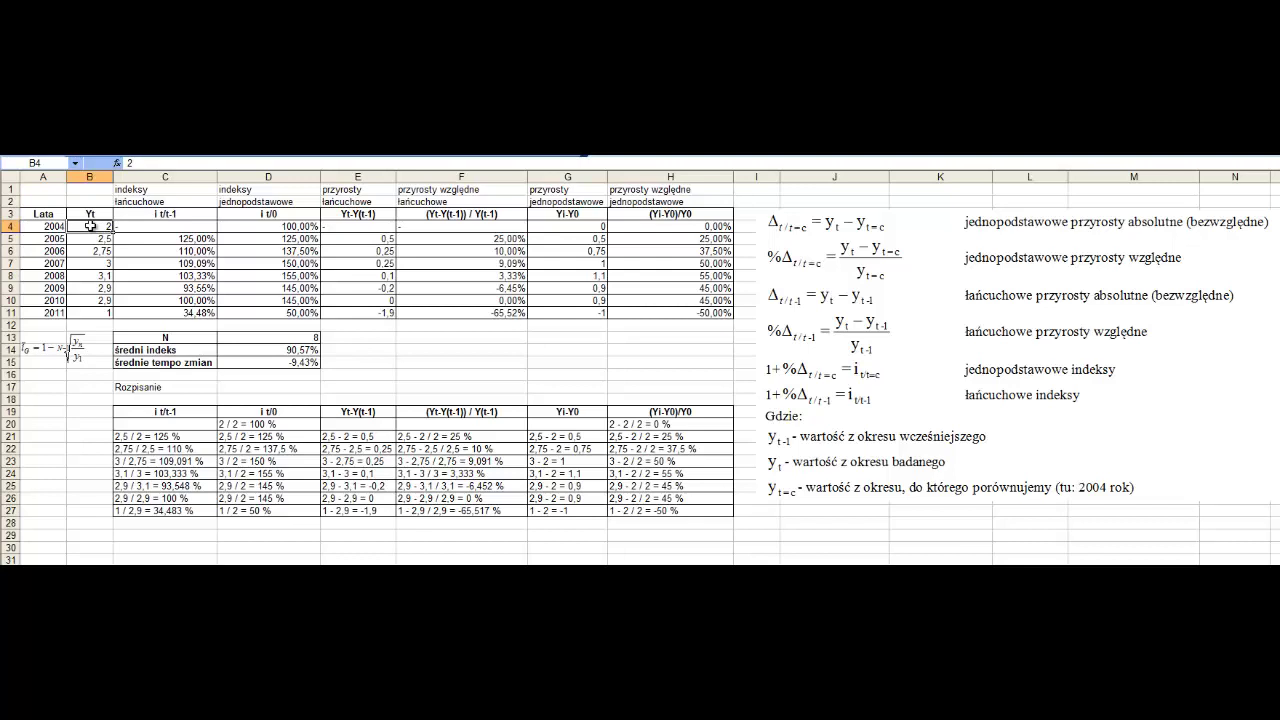
{"action": "left_click_drag", "start_coordinate": [90, 226], "coordinate": [93, 275]}
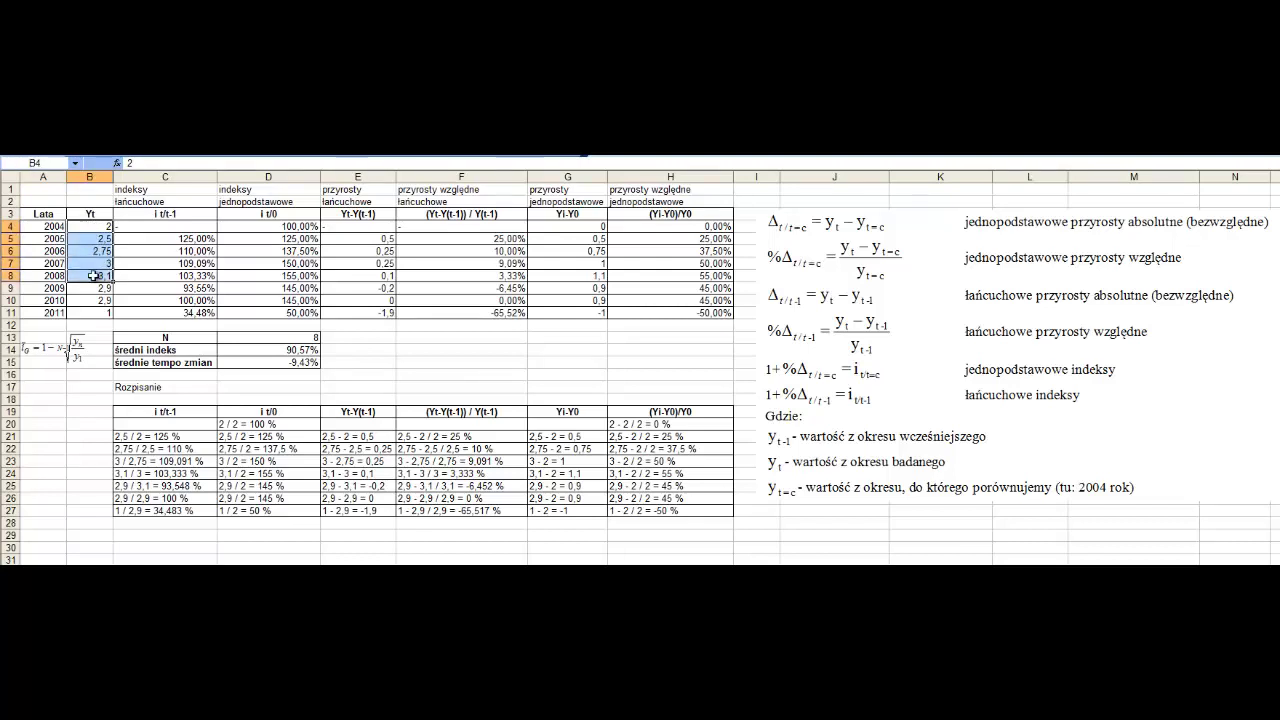
{"action": "left_click", "coordinate": [48, 227]}
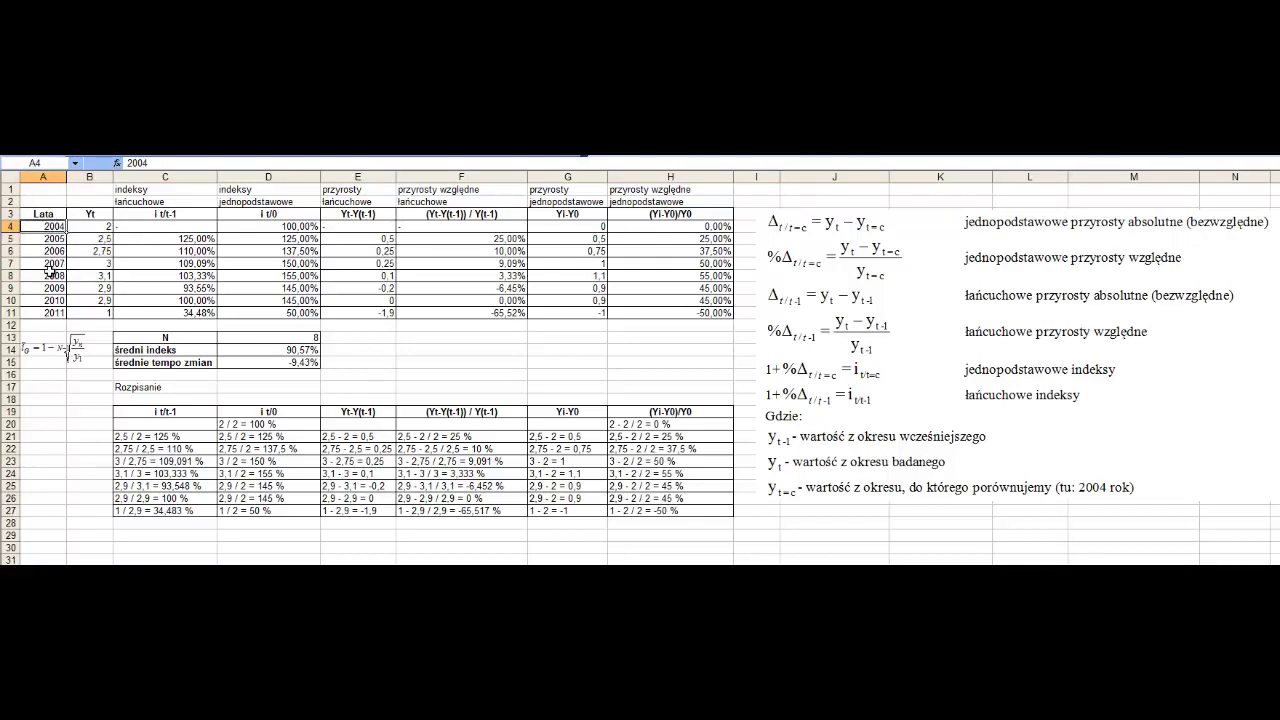
{"action": "left_click", "coordinate": [49, 270]}
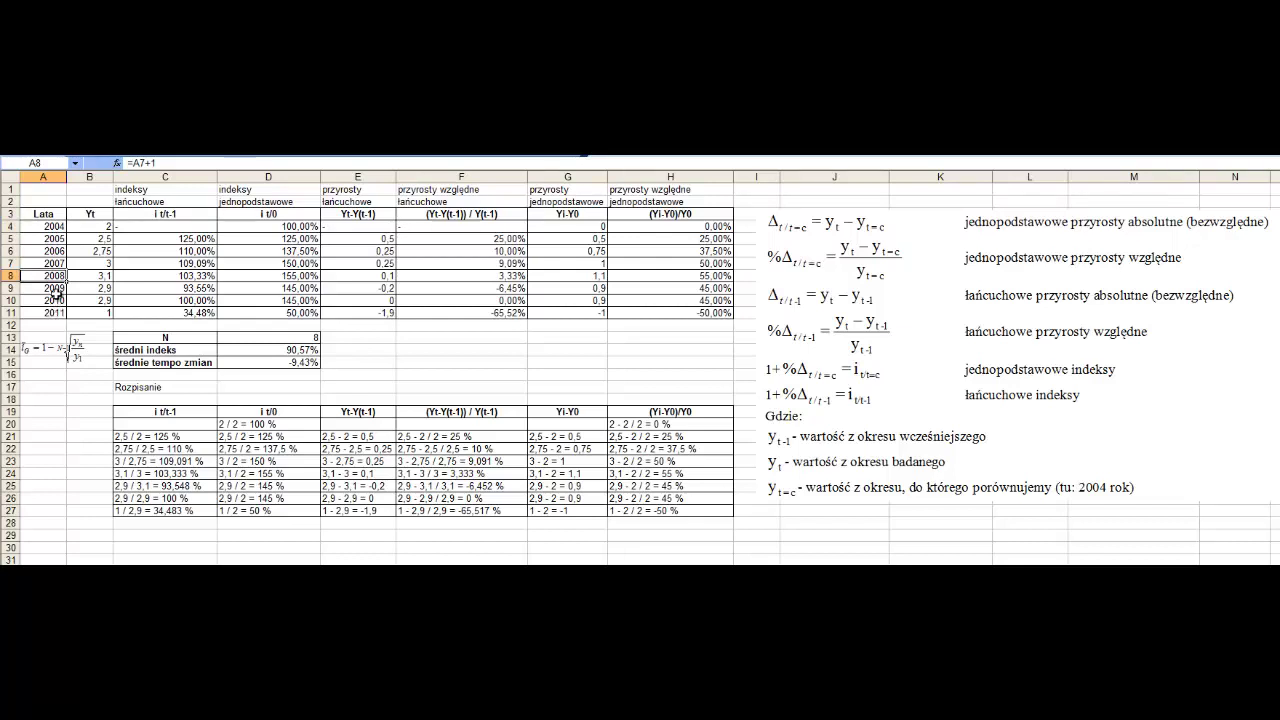
{"action": "left_click_drag", "start_coordinate": [96, 226], "coordinate": [97, 272]}
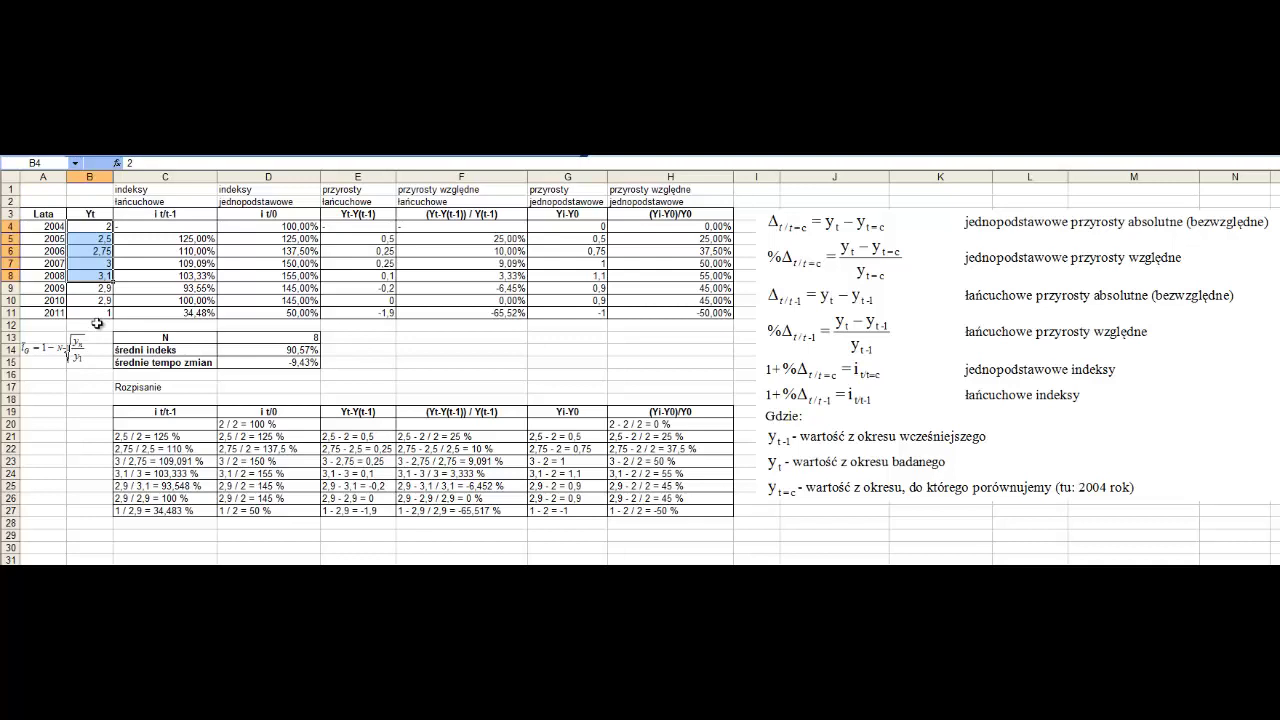
{"action": "left_click", "coordinate": [54, 226]}
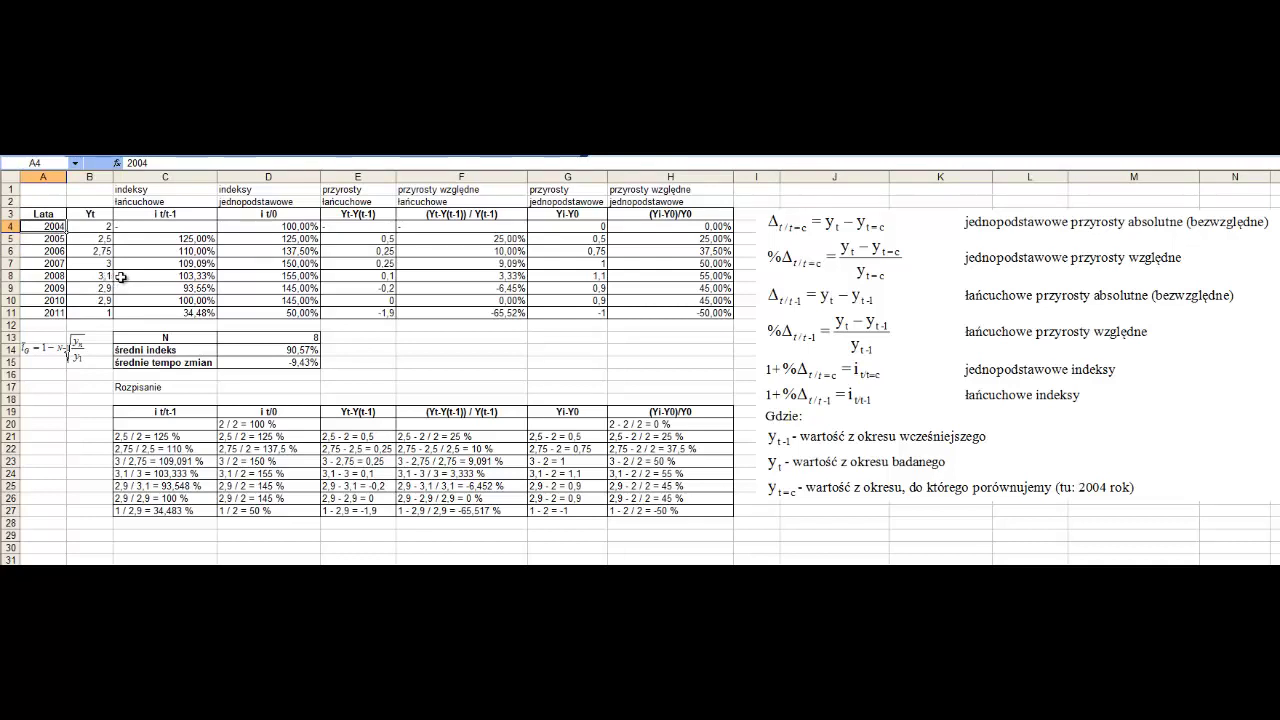
Step: Look over the chain and fixed-base index columns and the heading of the chain increments column
{"action": "left_click_drag", "start_coordinate": [178, 192], "coordinate": [173, 276]}
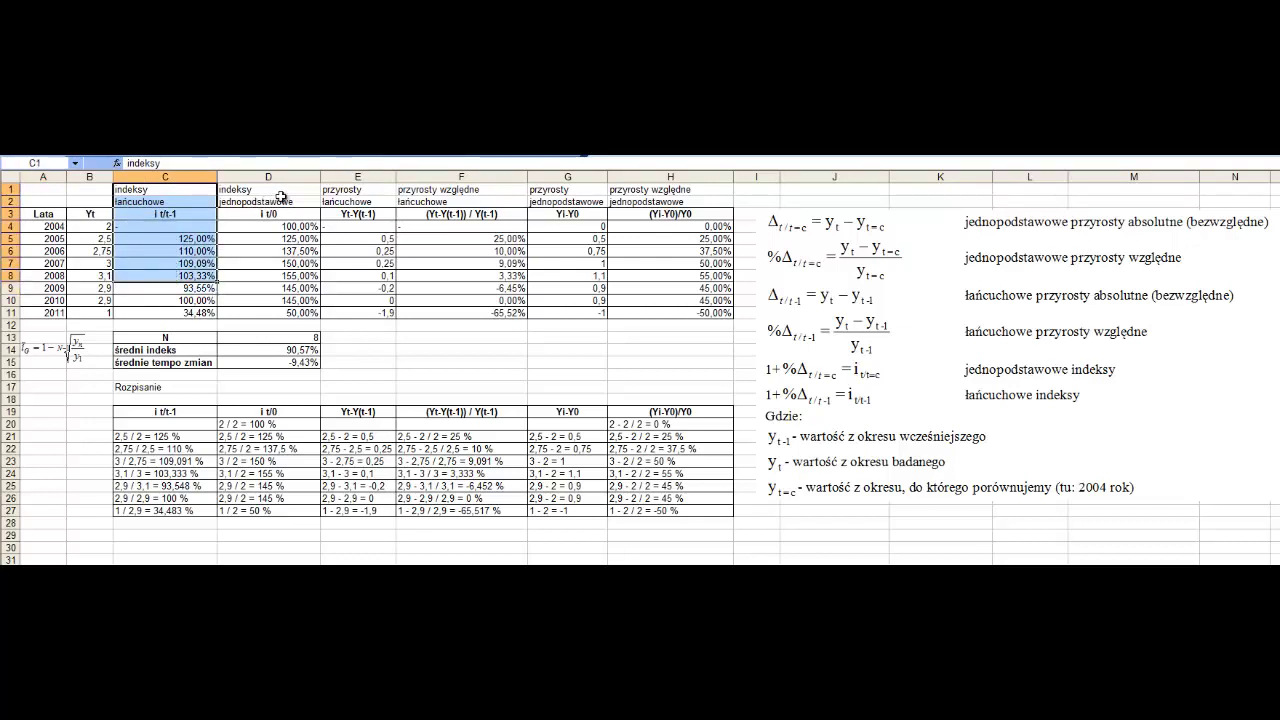
{"action": "left_click_drag", "start_coordinate": [290, 190], "coordinate": [294, 279]}
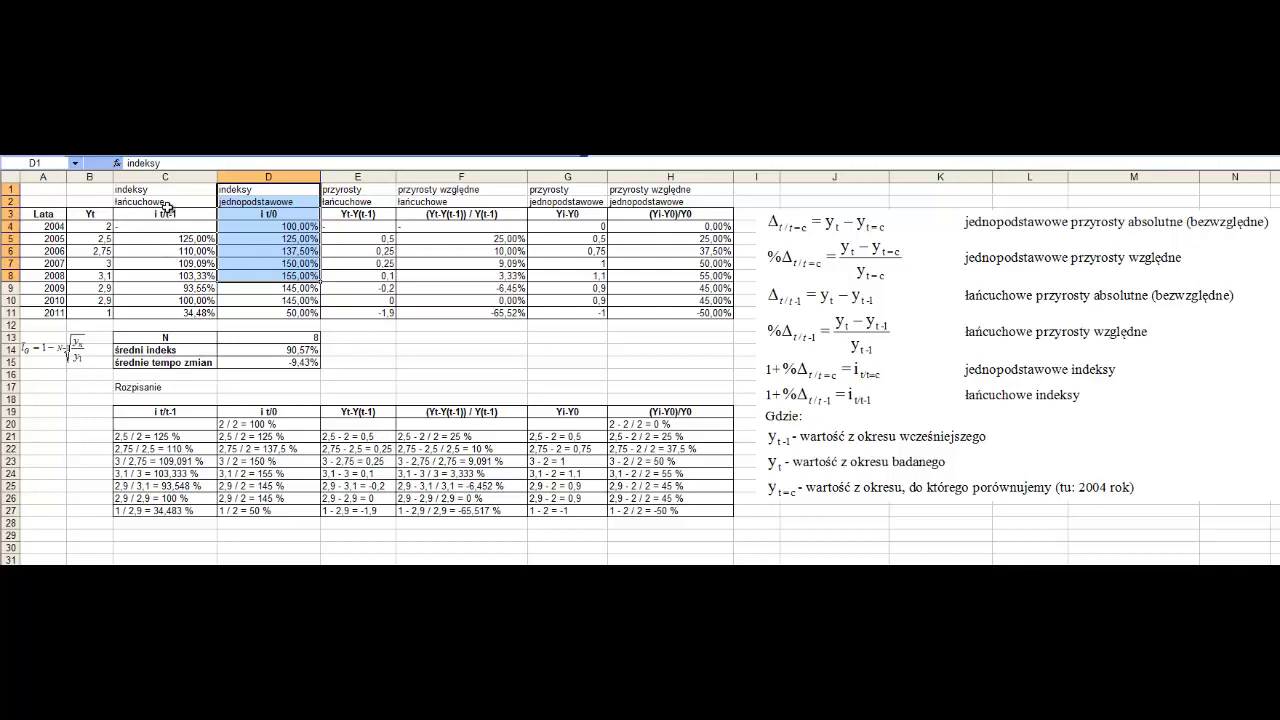
{"action": "left_click_drag", "start_coordinate": [185, 229], "coordinate": [263, 282]}
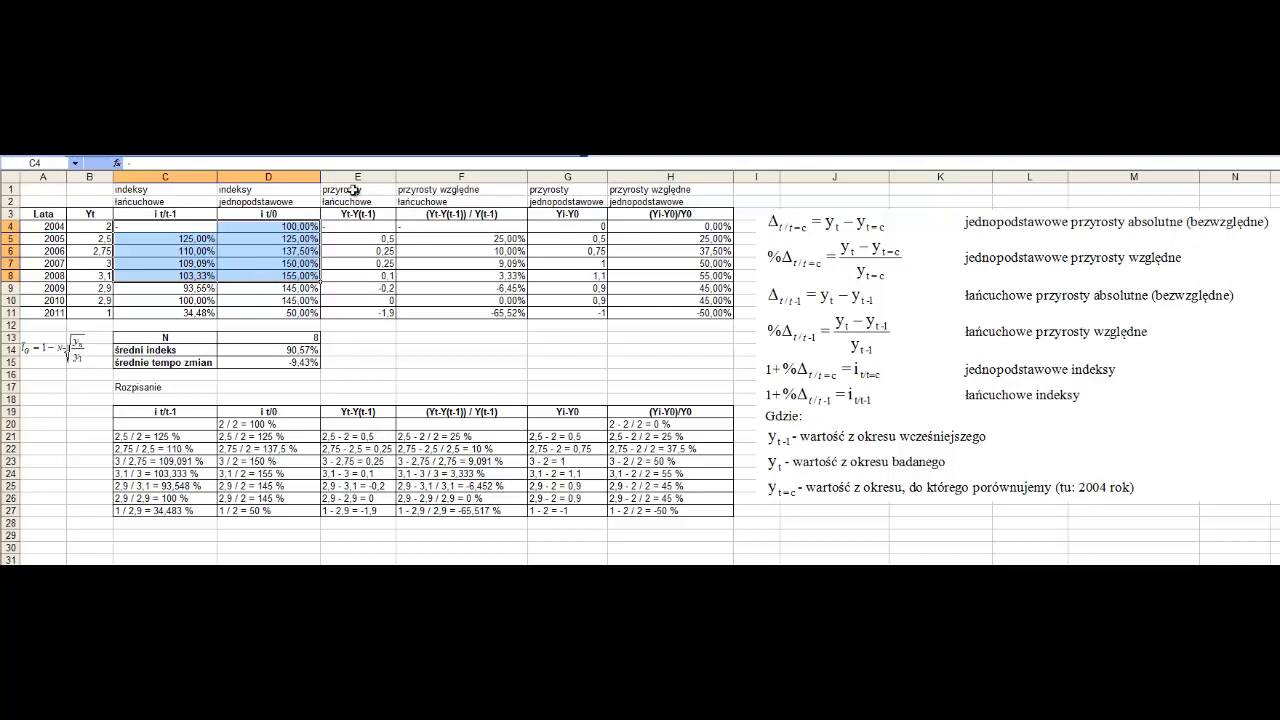
{"action": "left_click", "coordinate": [354, 190]}
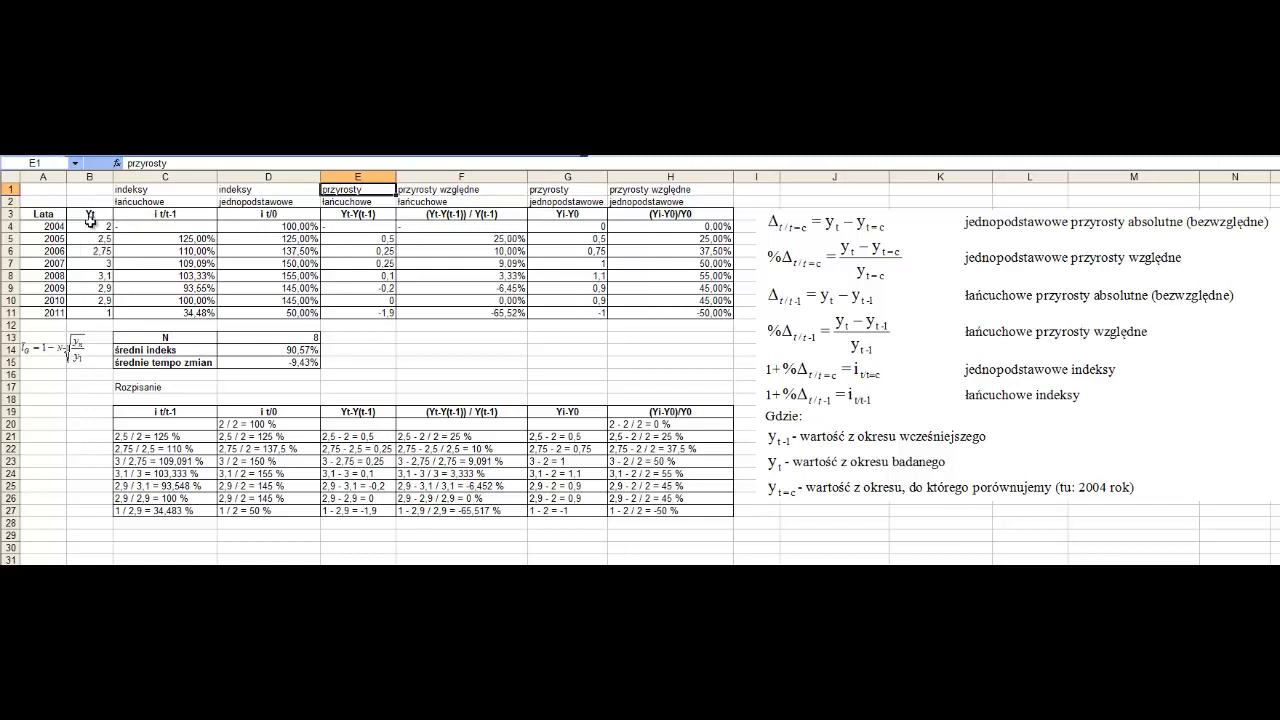
Step: Go through the Yt values year by year from 2004 in B4 to 2011 in B11
{"action": "left_click_drag", "start_coordinate": [92, 226], "coordinate": [92, 276]}
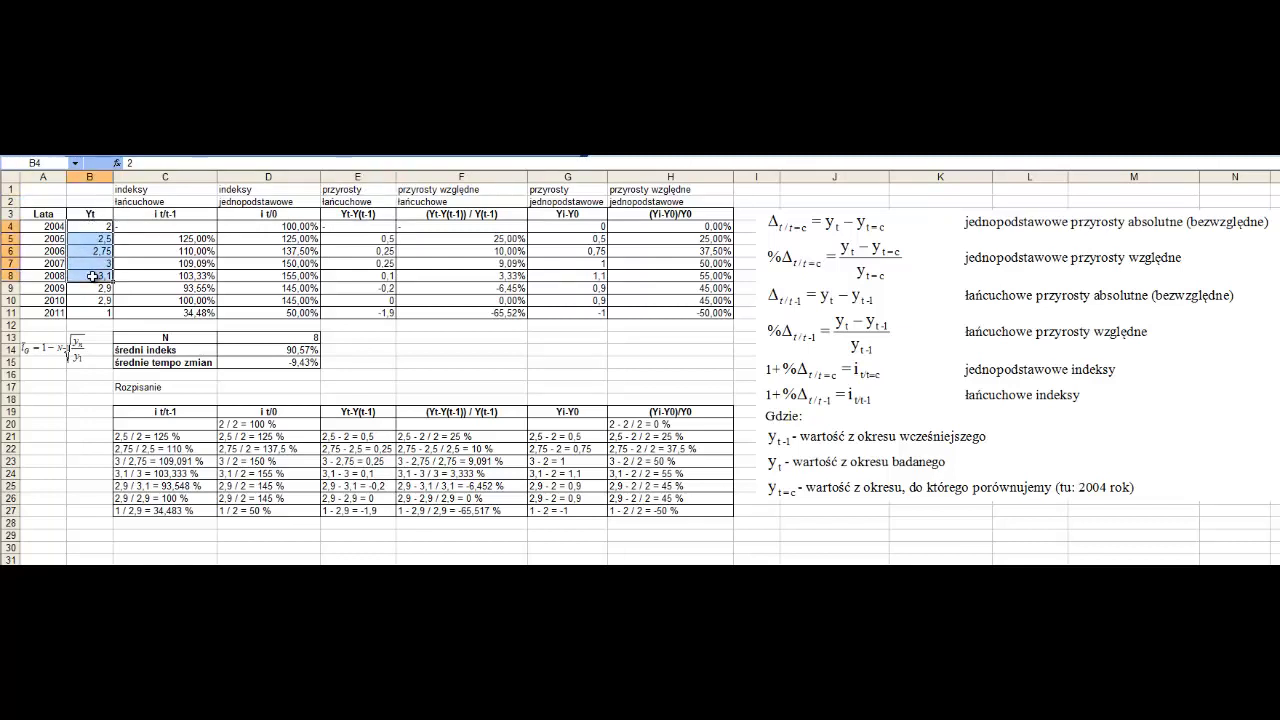
{"action": "left_click", "coordinate": [97, 226]}
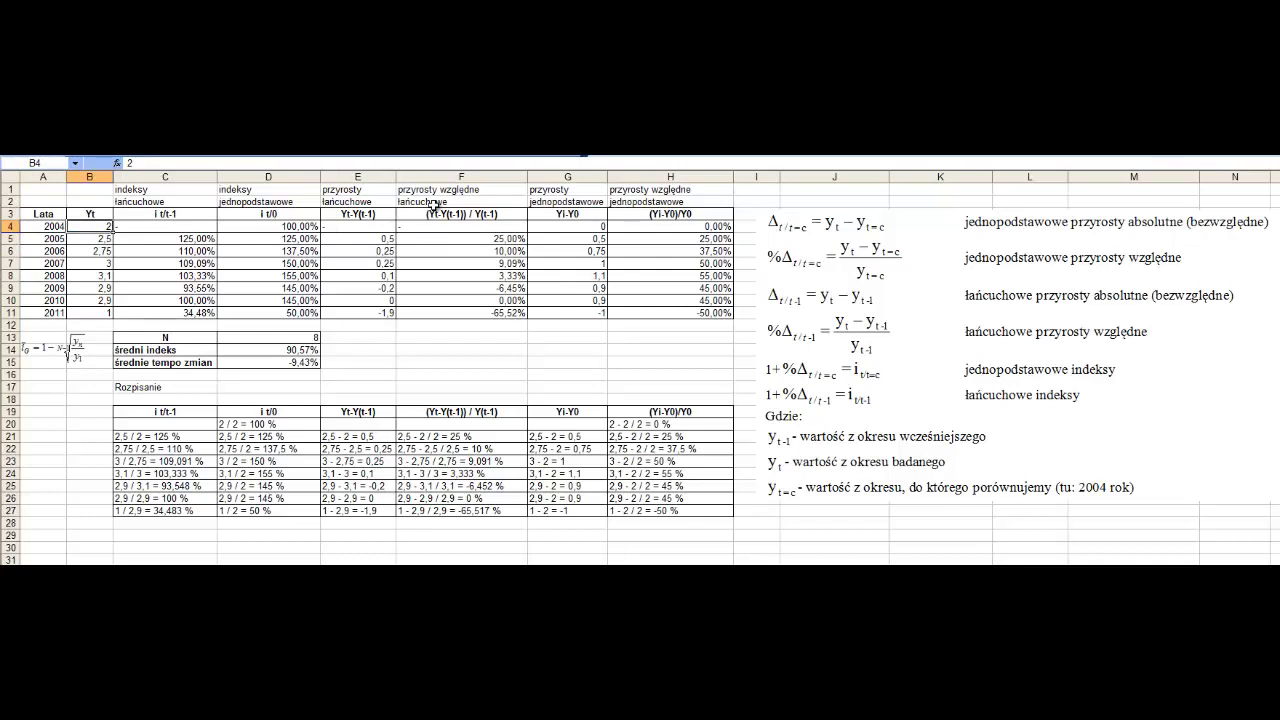
{"action": "key", "text": "Down"}
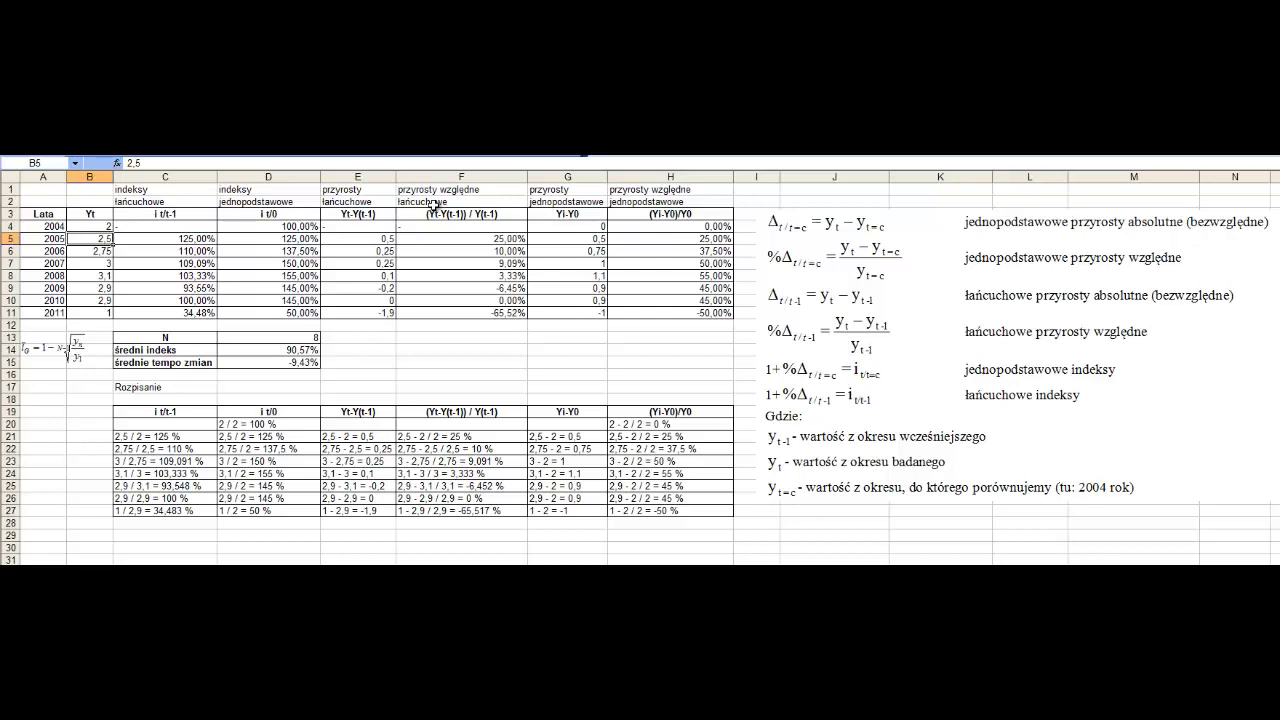
{"action": "key", "text": "Down"}
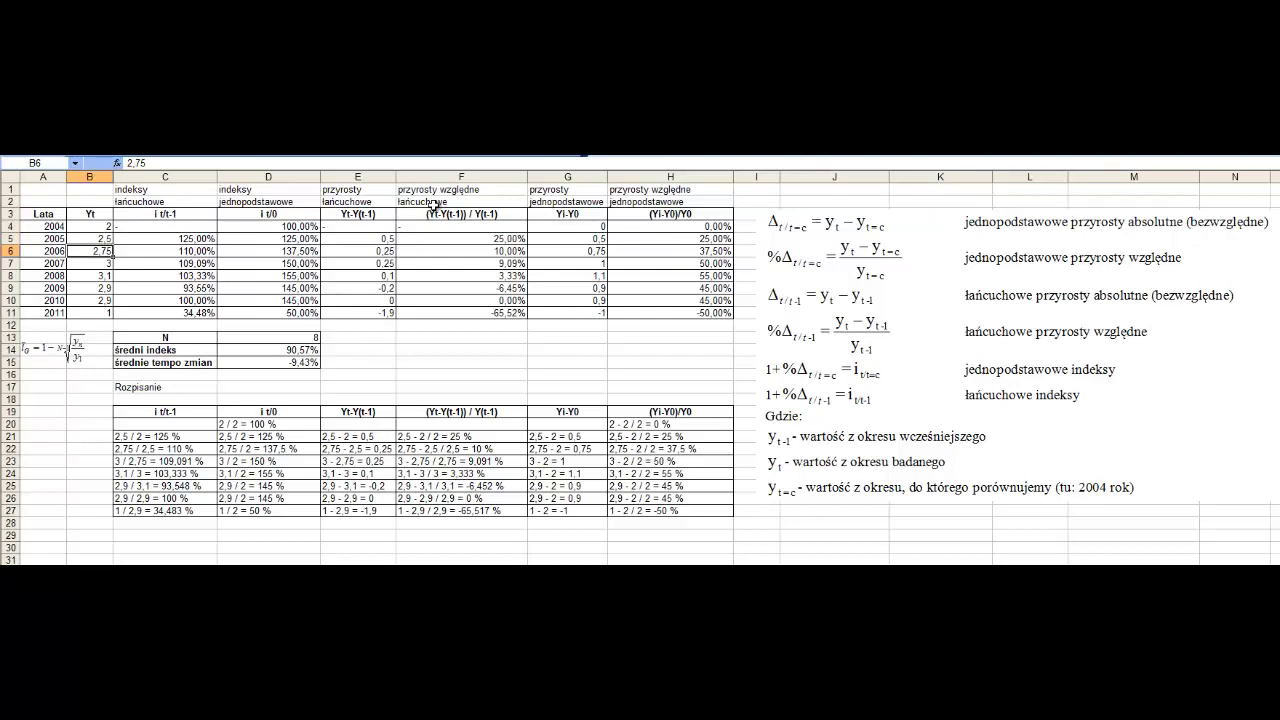
{"action": "key", "text": "Down"}
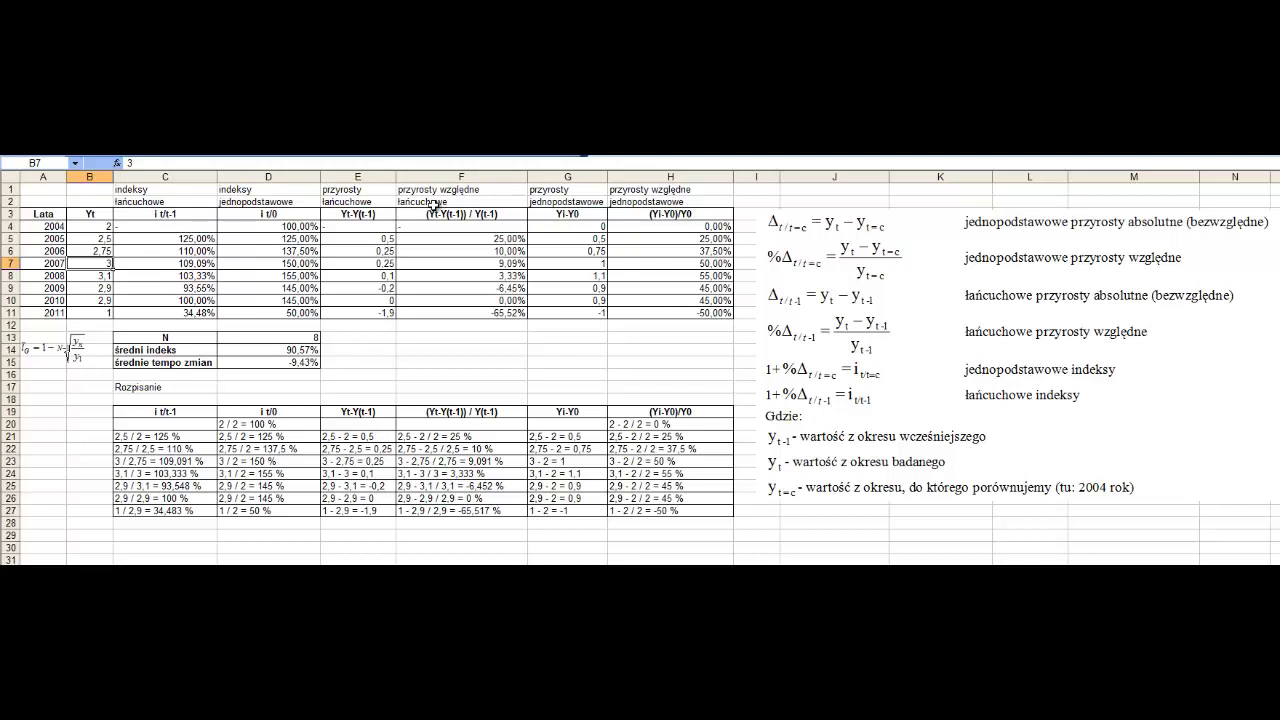
{"action": "key", "text": "Down"}
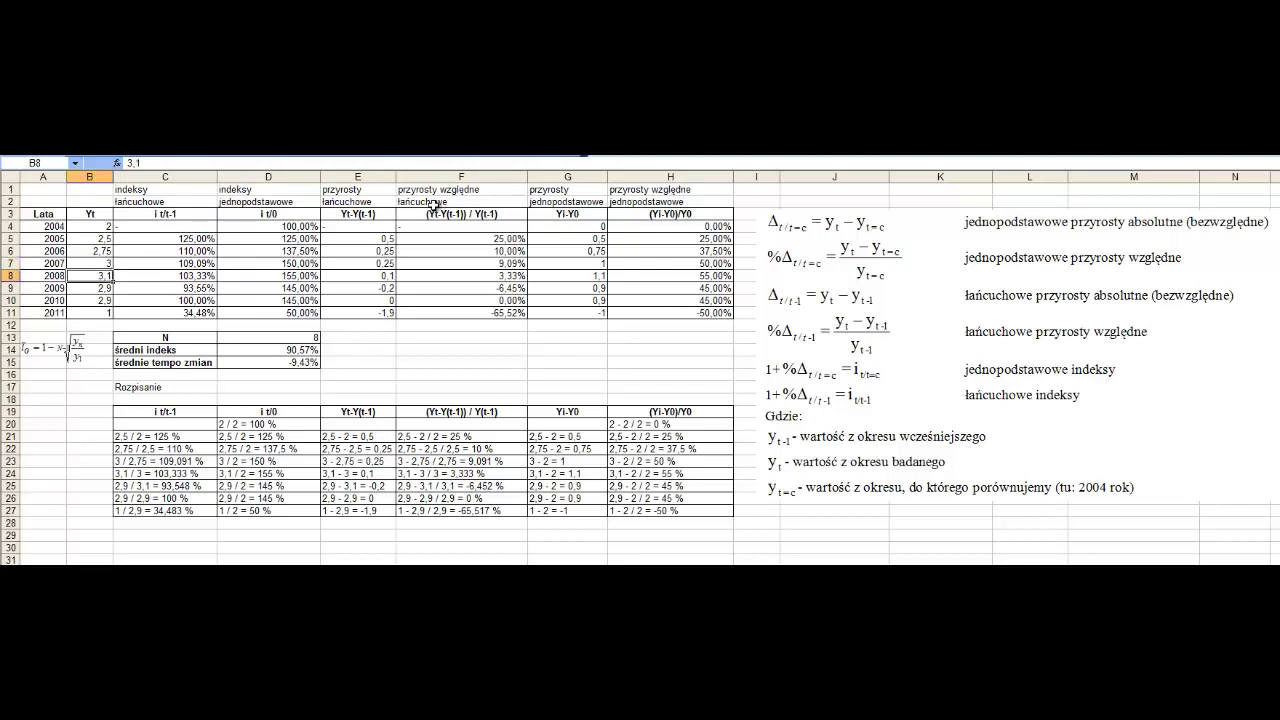
{"action": "key", "text": "Down"}
{"action": "key", "text": "Down"}
{"action": "key", "text": "Down"}
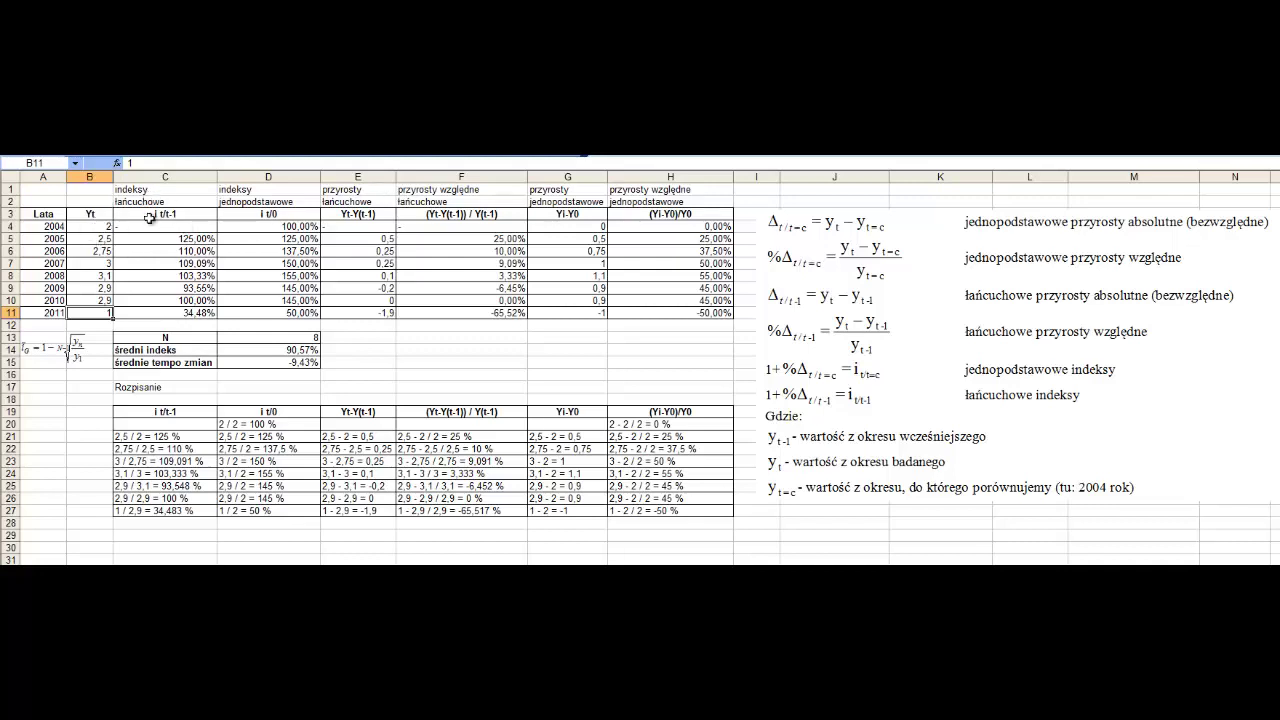
Step: Examine the chain index formula for 2005 in C5, starting from the 2004 data and the column heading
{"action": "left_click_drag", "start_coordinate": [32, 228], "coordinate": [84, 229]}
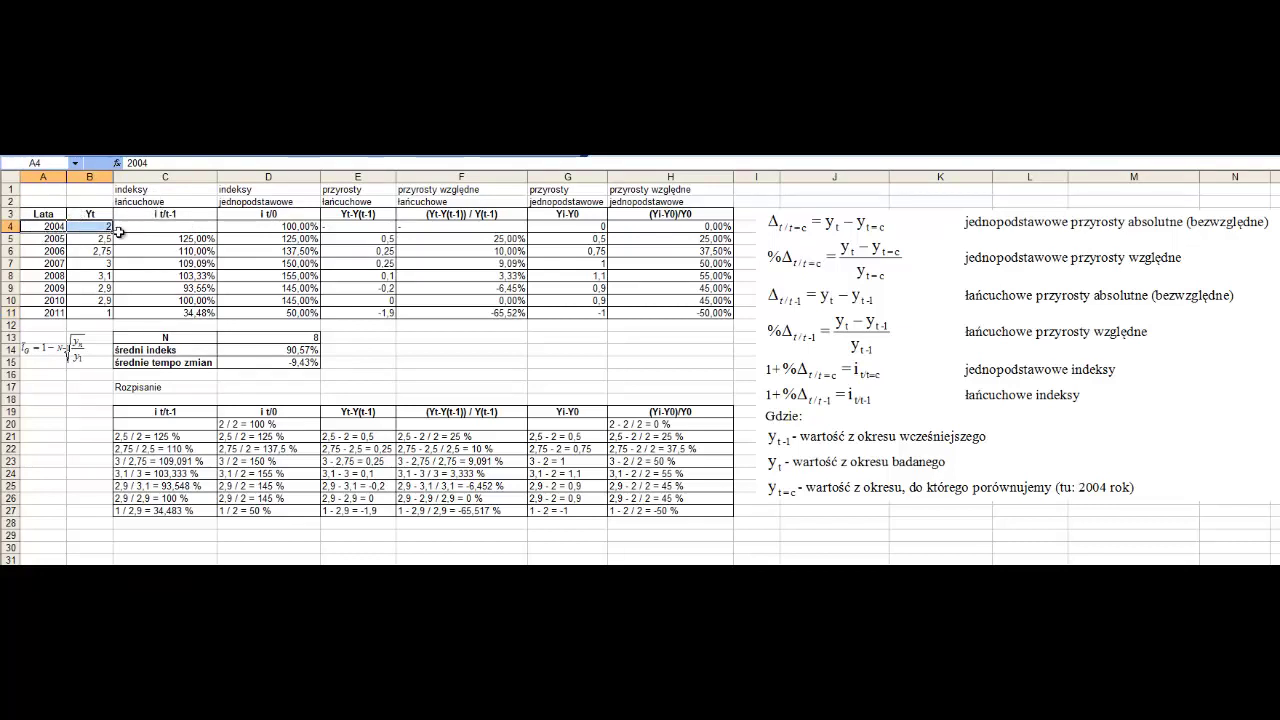
{"action": "left_click", "coordinate": [168, 190]}
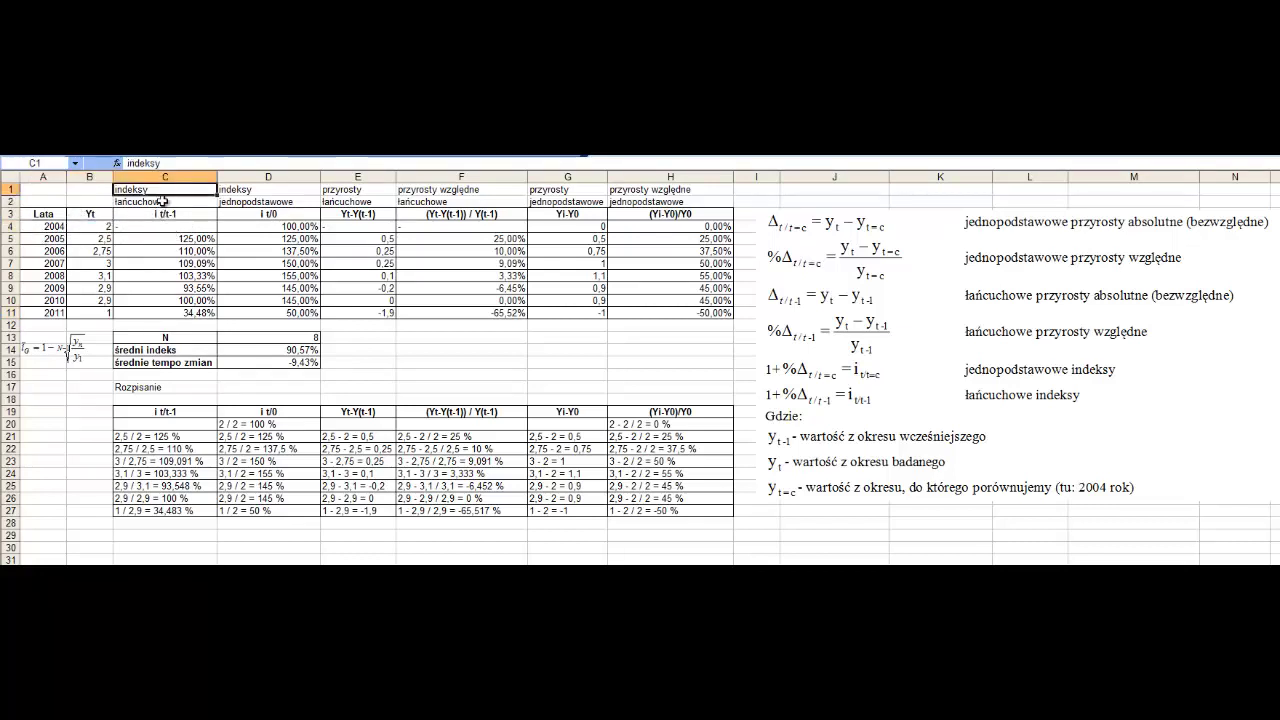
{"action": "left_click", "coordinate": [165, 204]}
{"action": "double_click", "coordinate": [181, 238]}
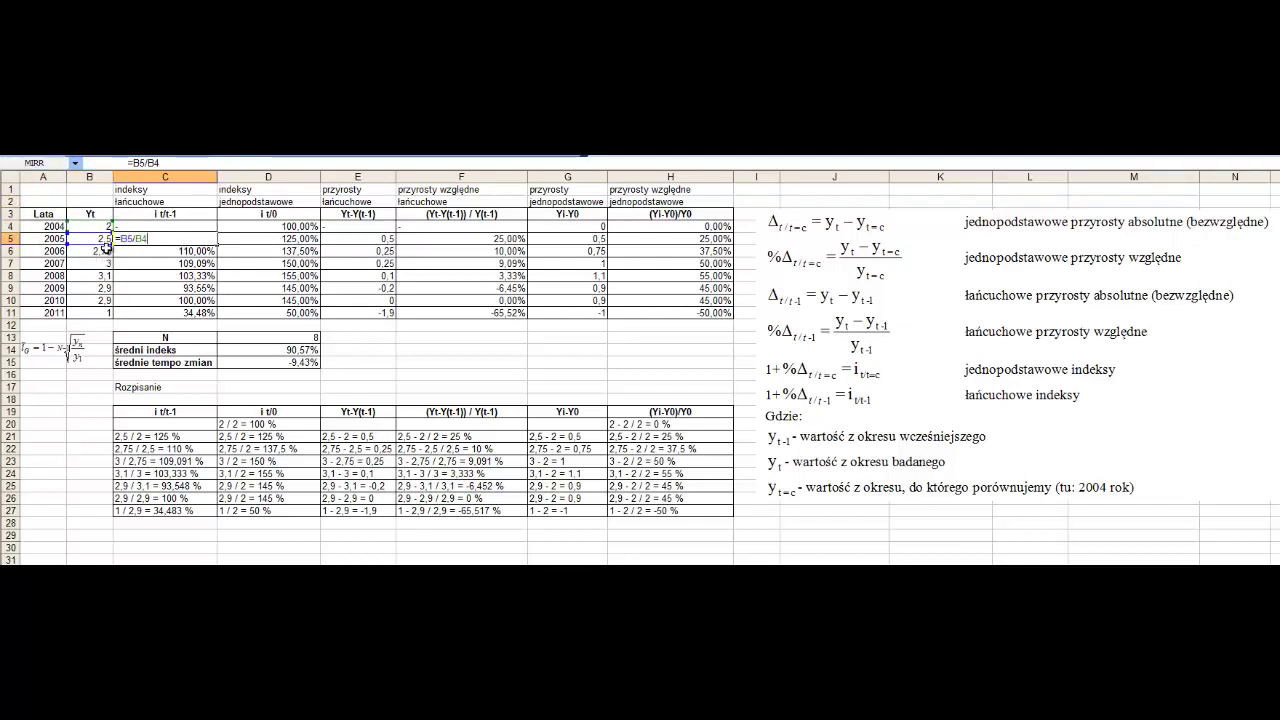
Step: Inspect the fixed-base index formula =B5/$B$4 in D5, confirm it and fill it down through D11
{"action": "left_click", "coordinate": [255, 238]}
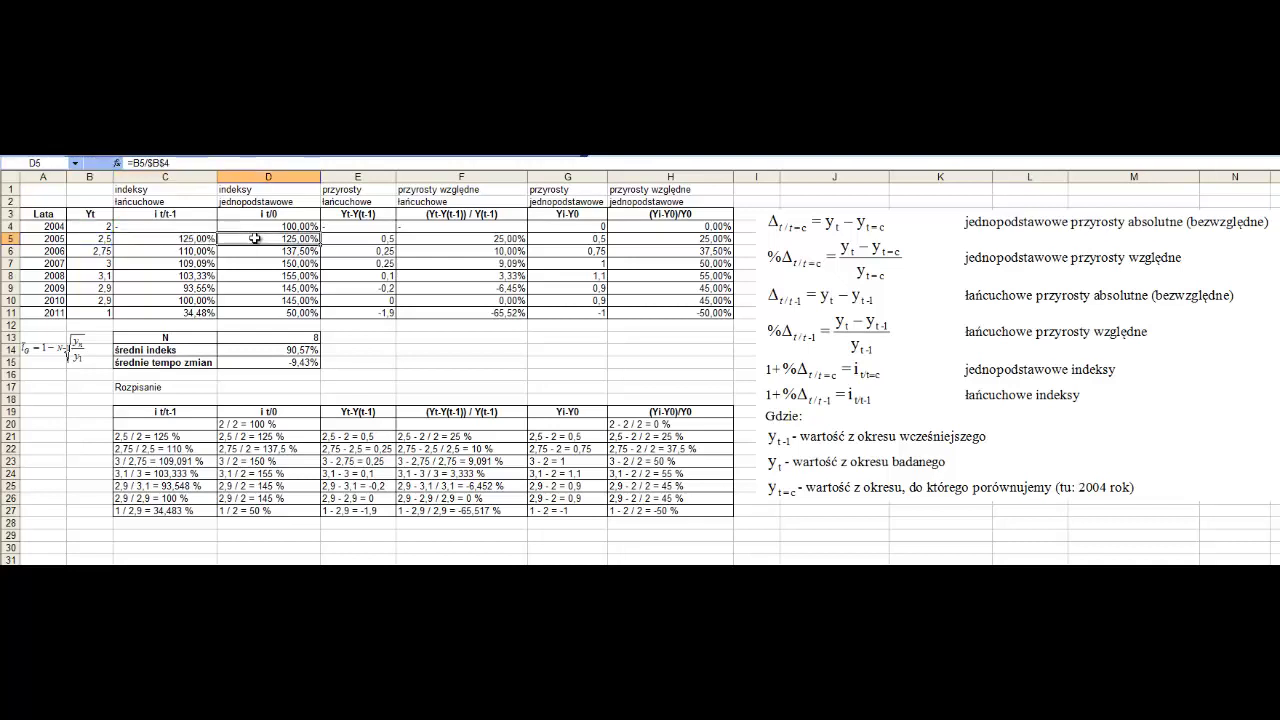
{"action": "double_click", "coordinate": [255, 238]}
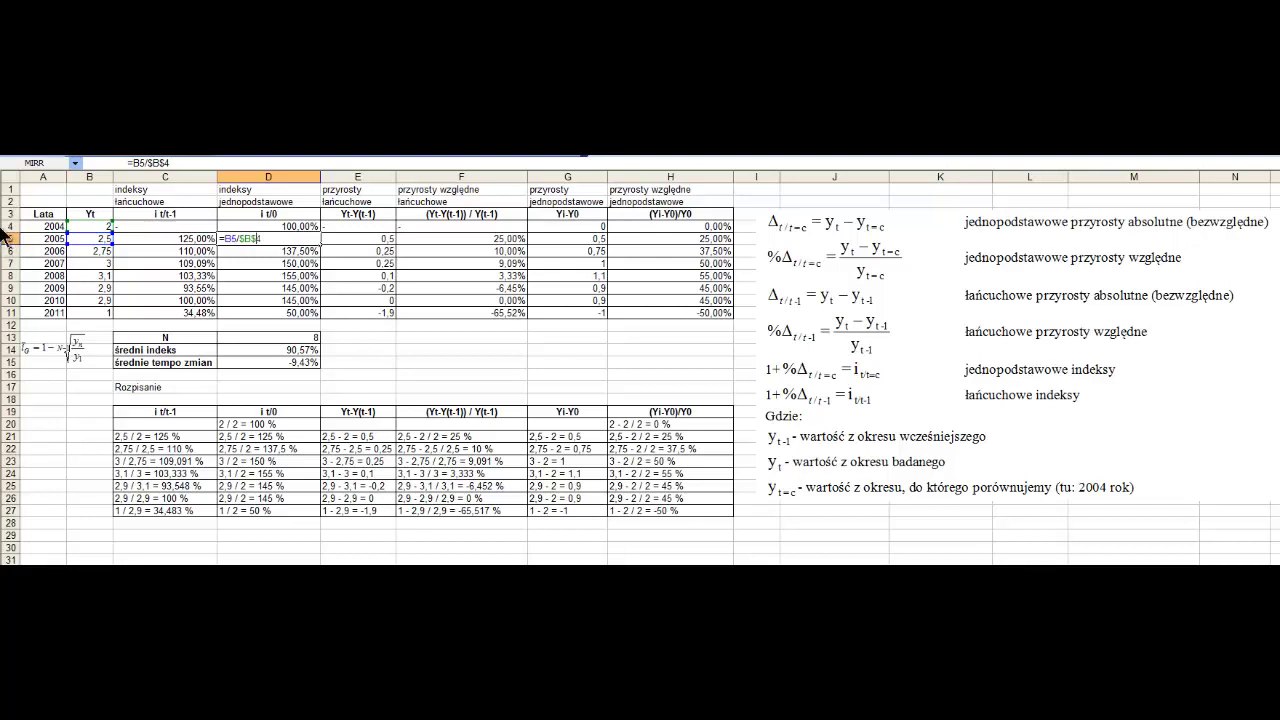
{"action": "key", "text": "Escape"}
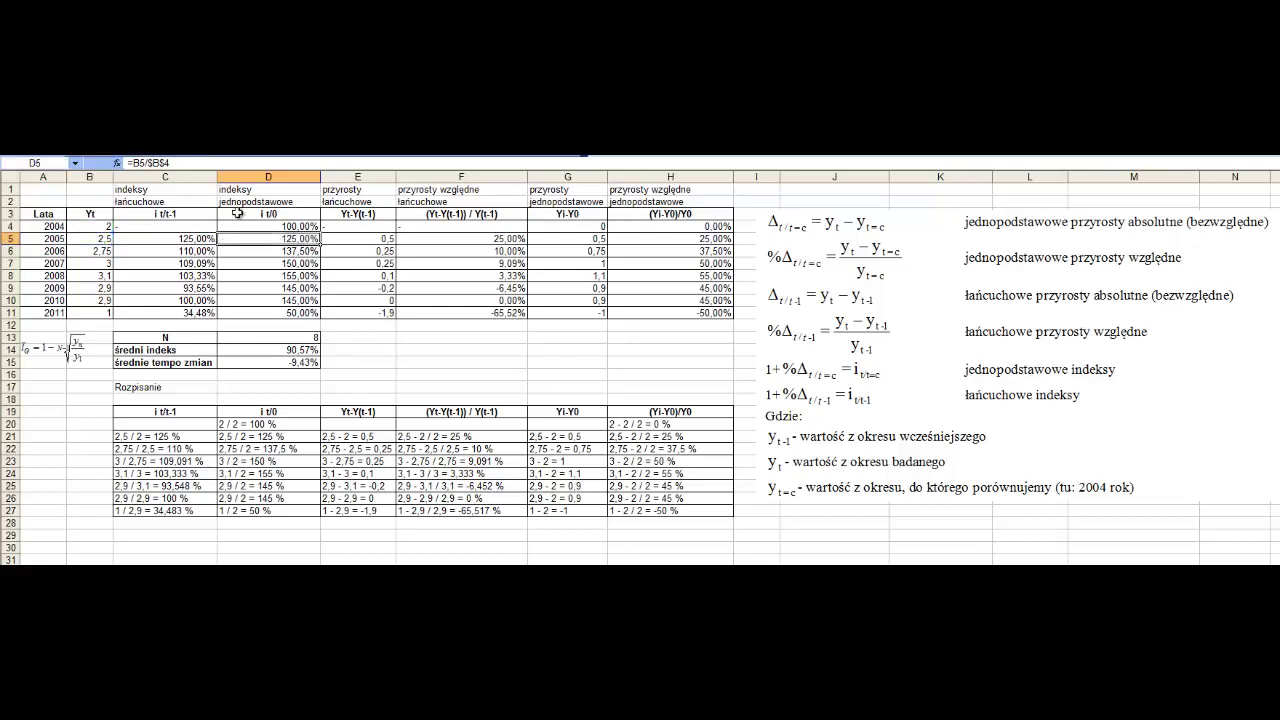
{"action": "double_click", "coordinate": [234, 243]}
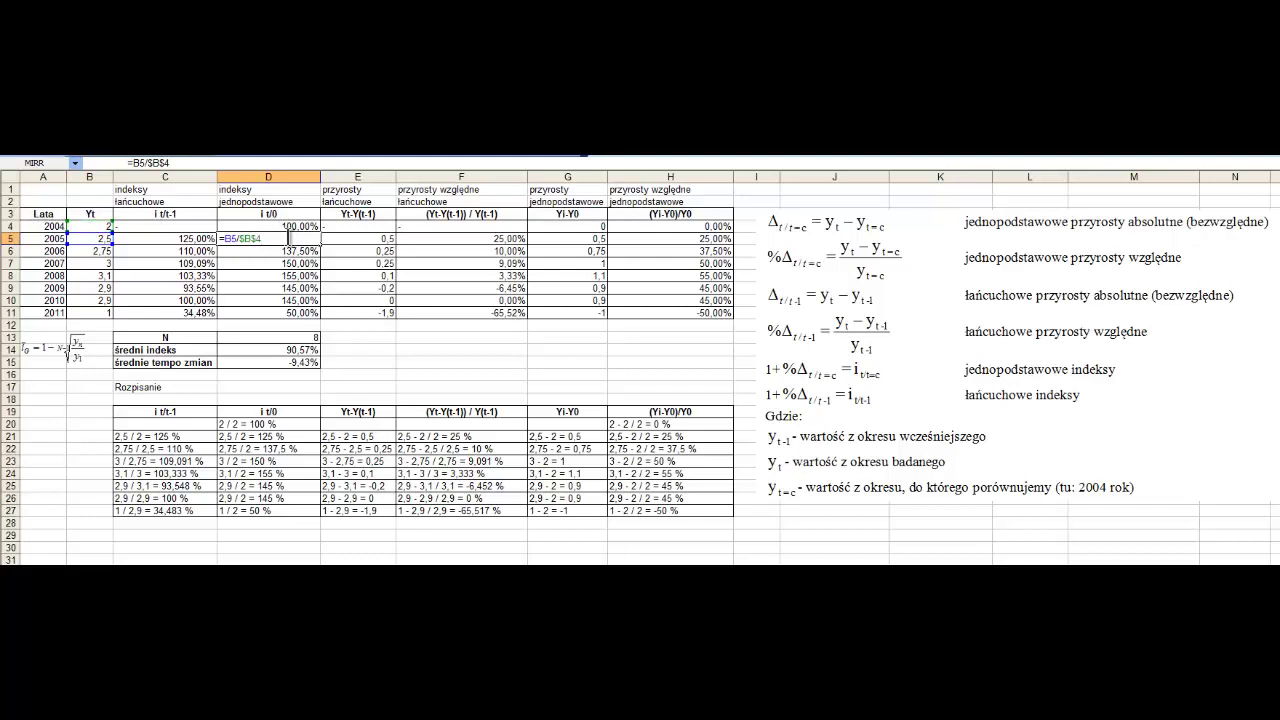
{"action": "key", "text": "ctrl+Return"}
{"action": "left_click_drag", "start_coordinate": [322, 244], "coordinate": [323, 318]}
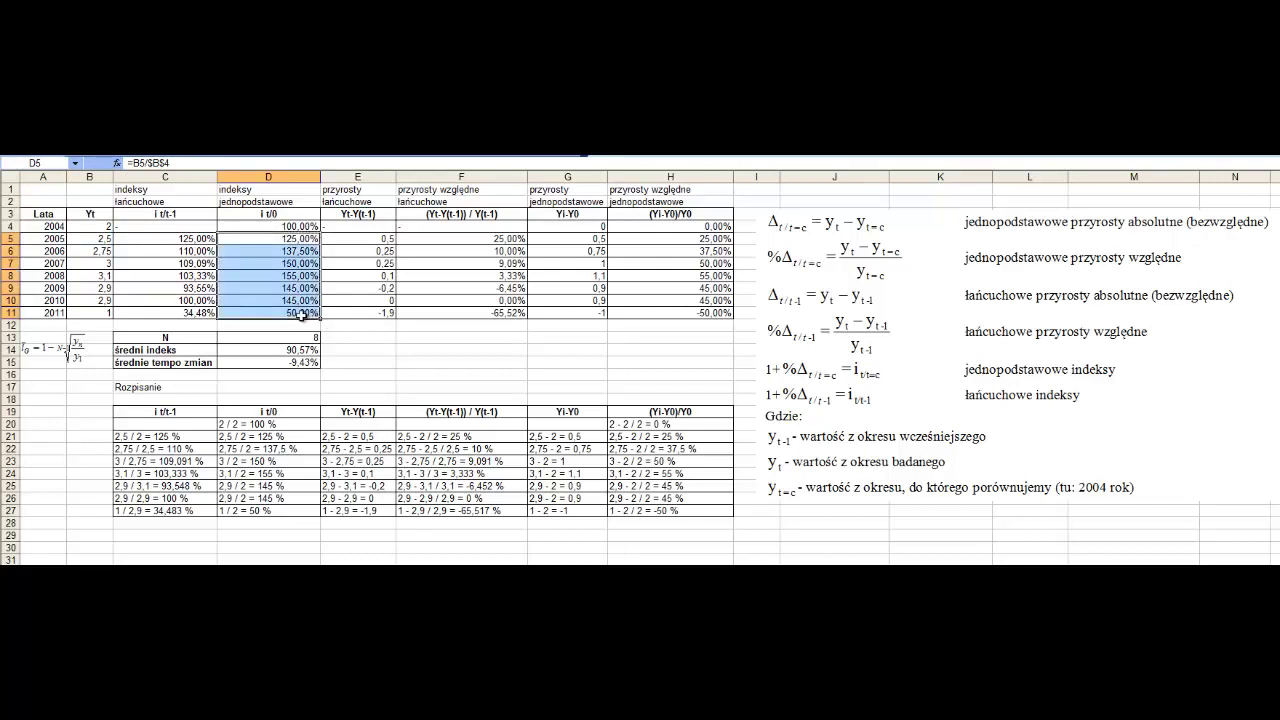
Step: Check the fixed-base index formulas in D4:D11, including D11 and D10, against the 2004 base value in B4
{"action": "double_click", "coordinate": [303, 312]}
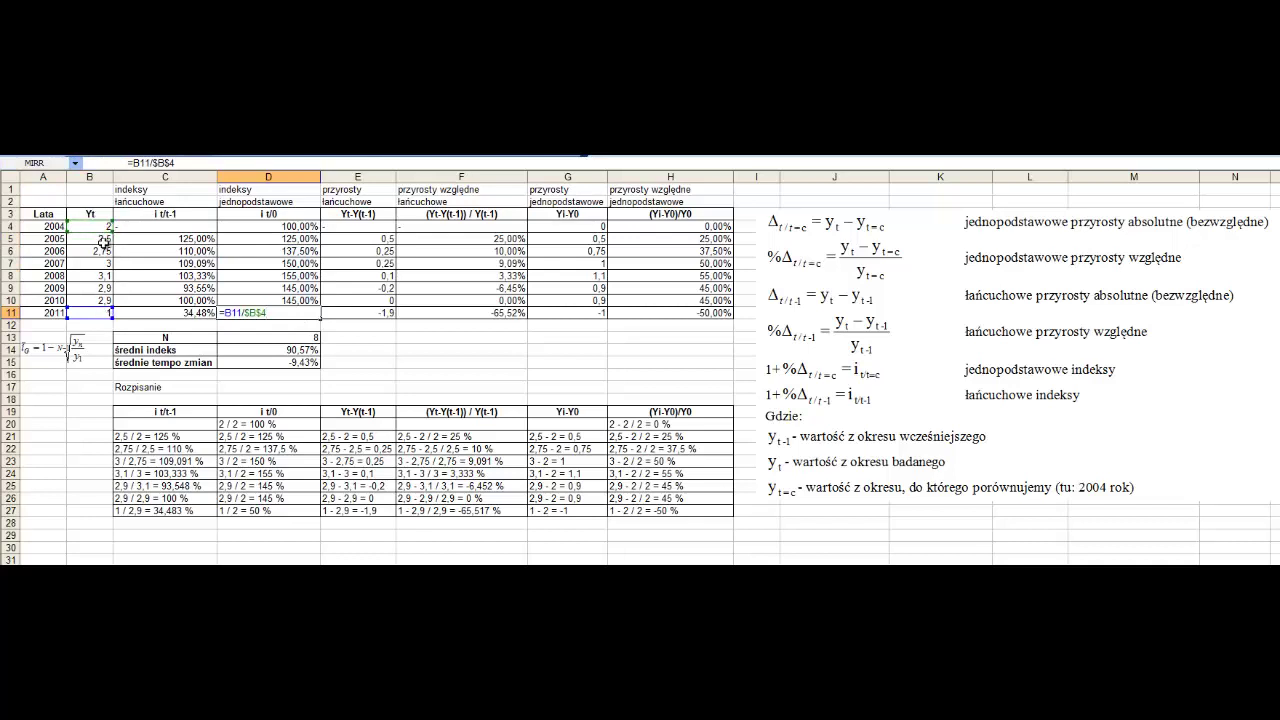
{"action": "key", "text": "Escape"}
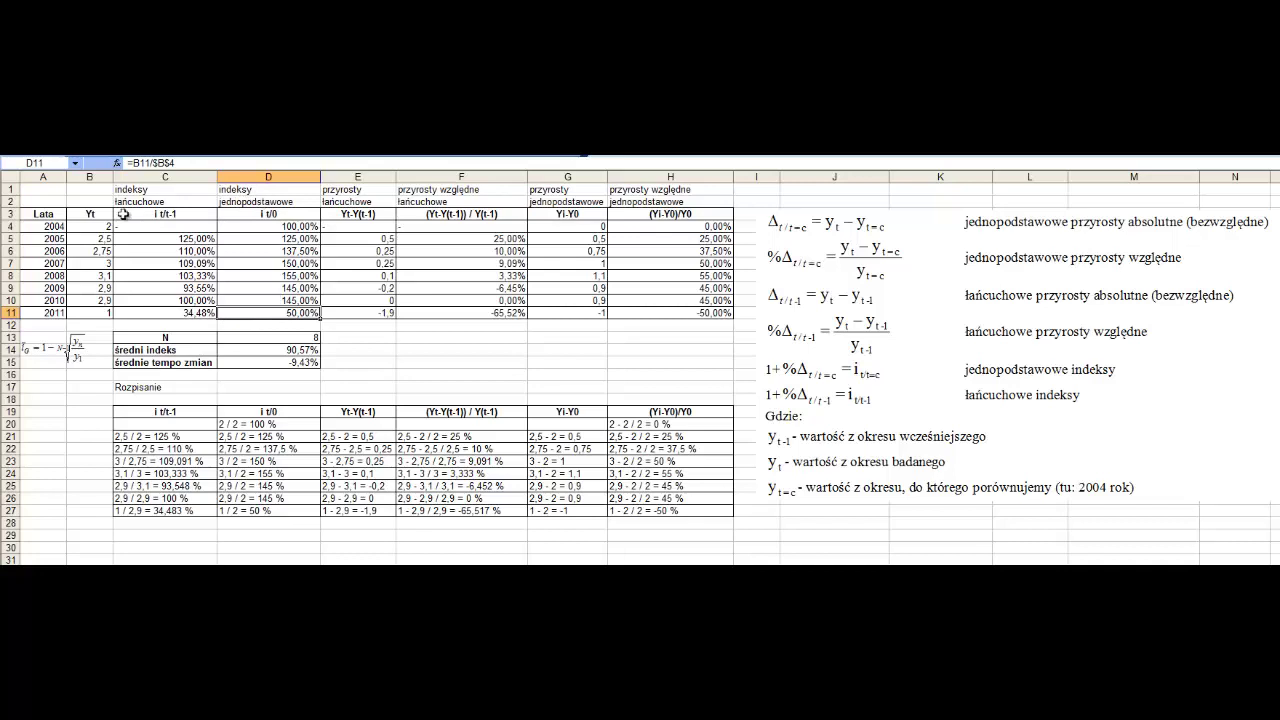
{"action": "left_click", "coordinate": [103, 227]}
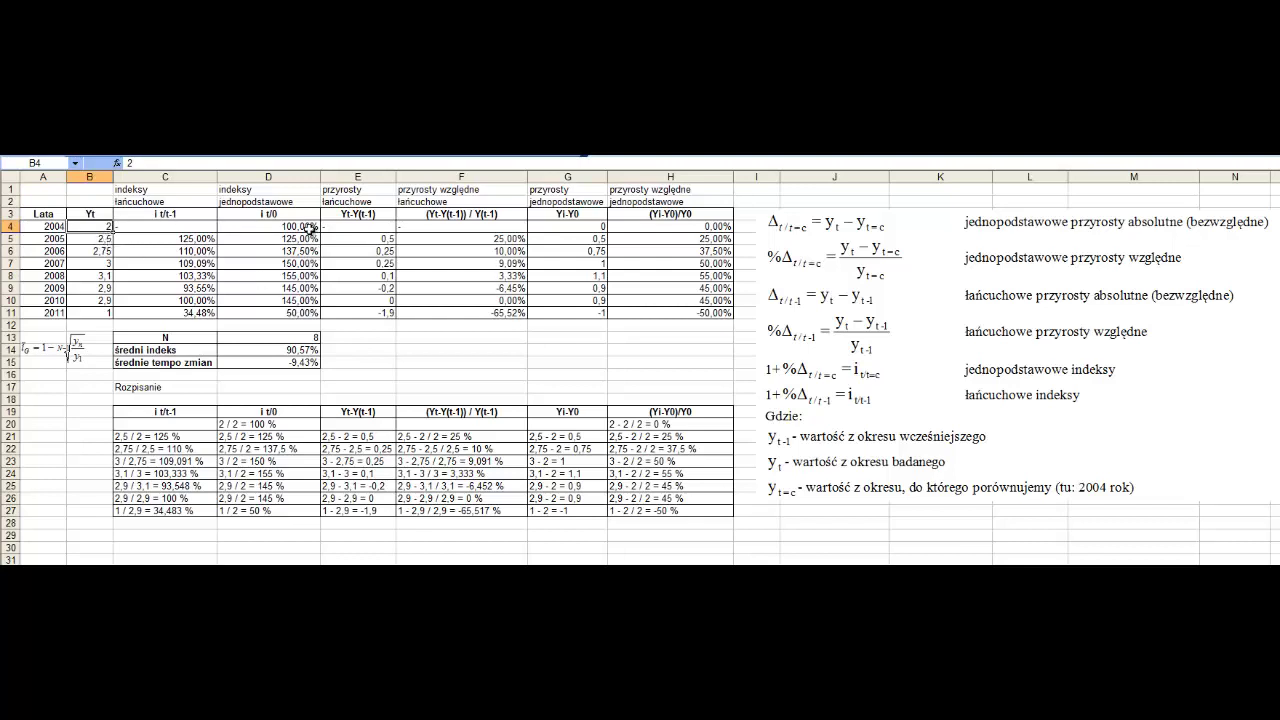
{"action": "left_click_drag", "start_coordinate": [311, 228], "coordinate": [313, 313]}
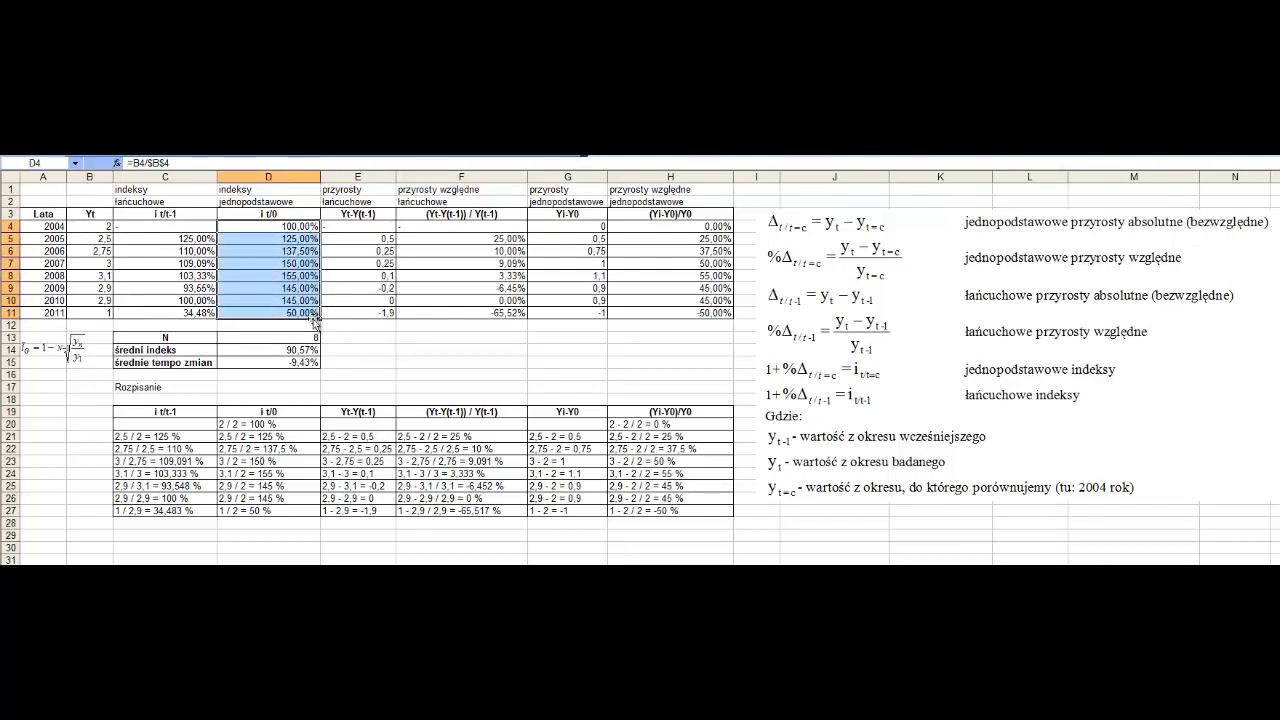
{"action": "left_click", "coordinate": [298, 228]}
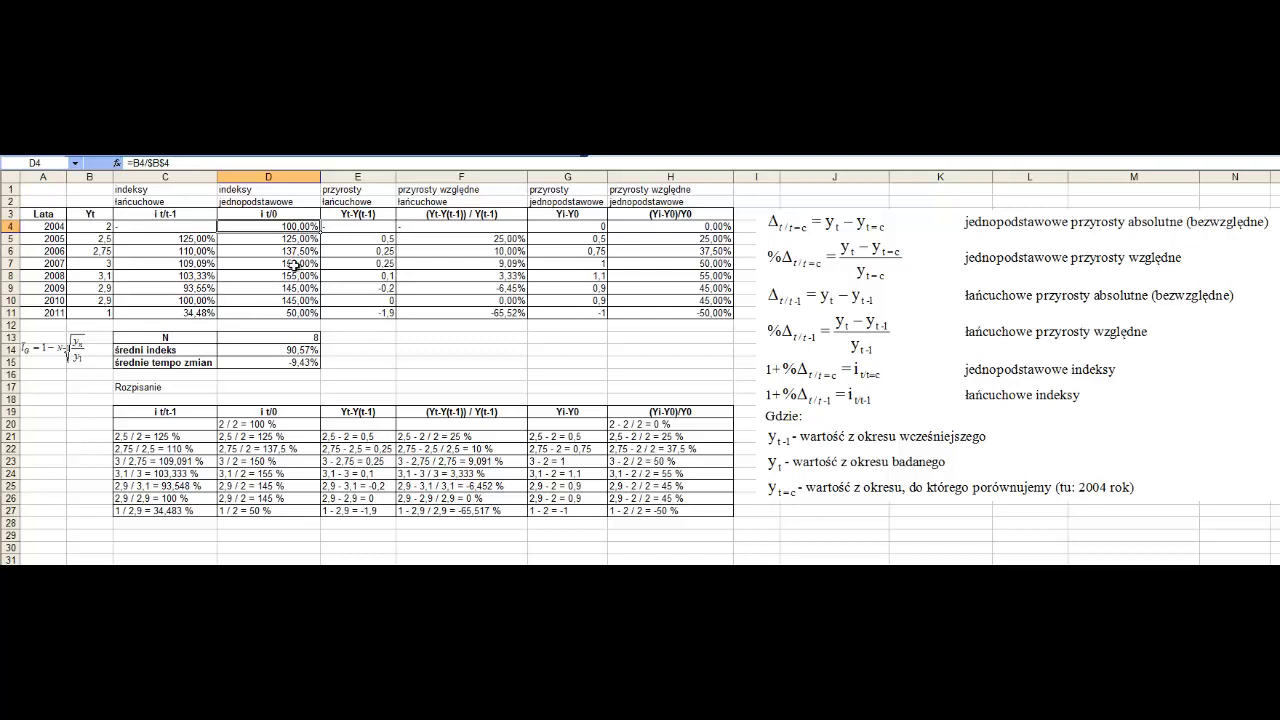
{"action": "left_click_drag", "start_coordinate": [298, 237], "coordinate": [298, 300]}
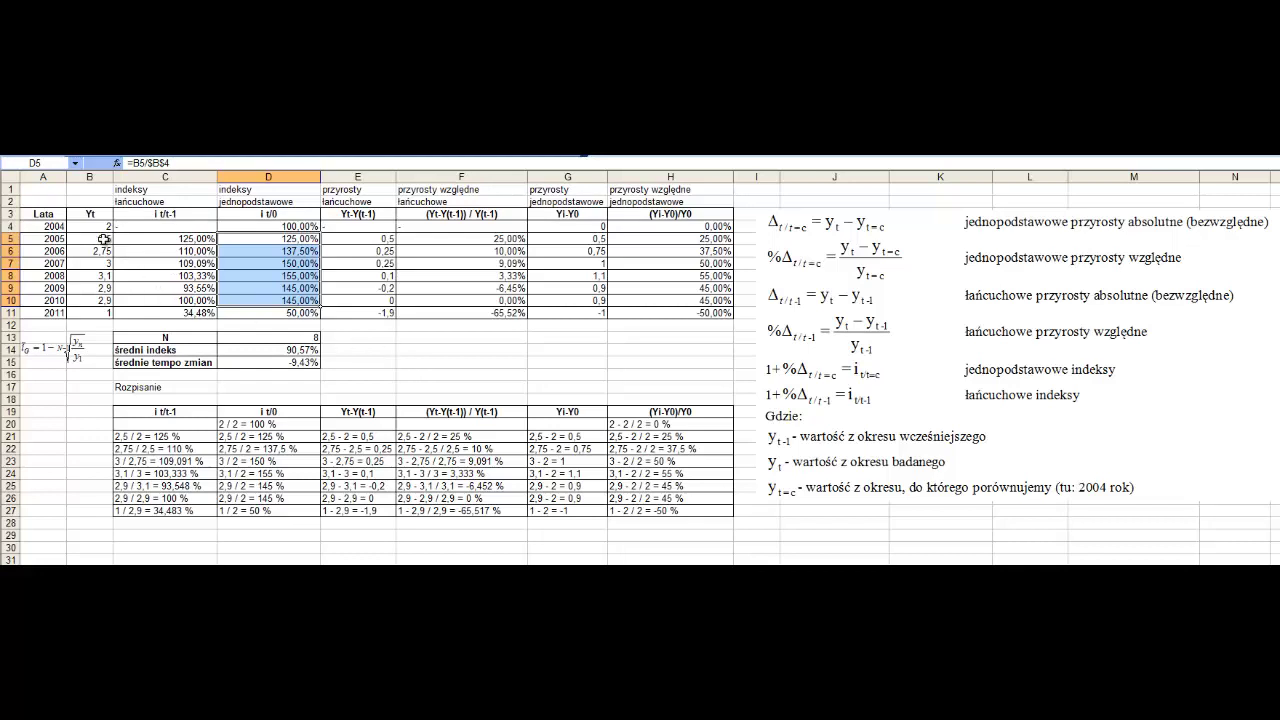
{"action": "left_click", "coordinate": [97, 301]}
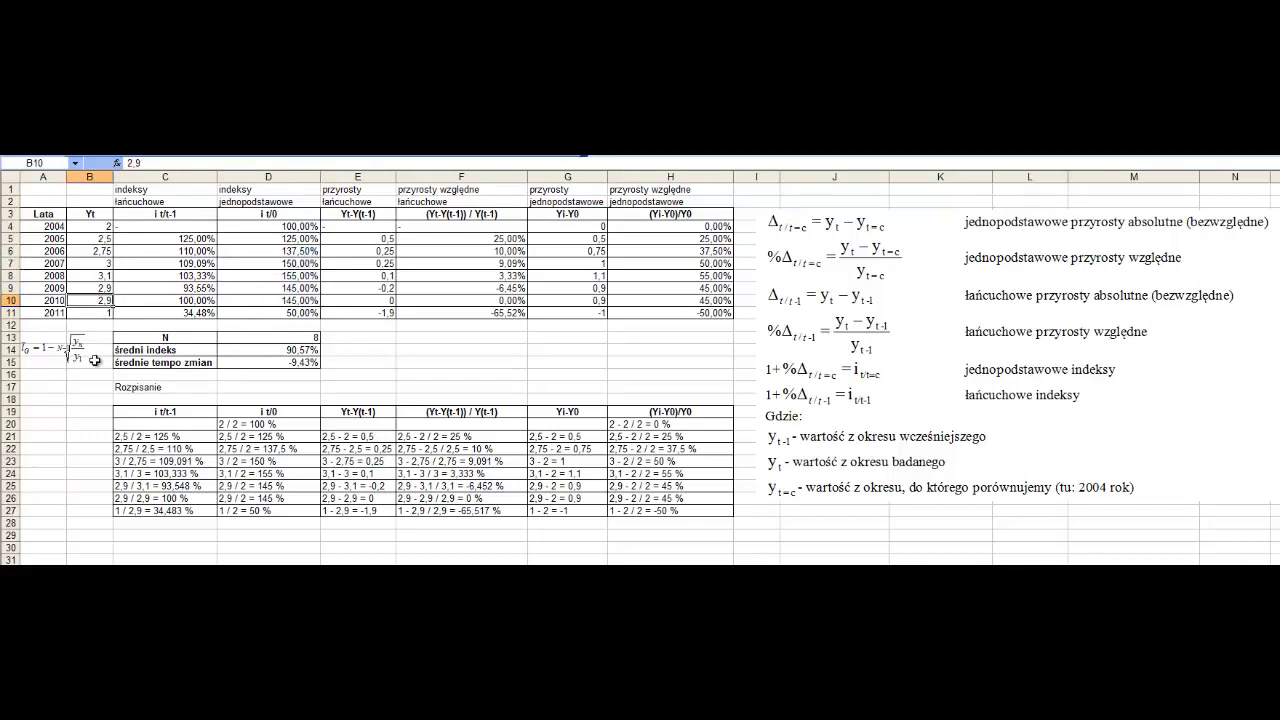
{"action": "left_click", "coordinate": [284, 300]}
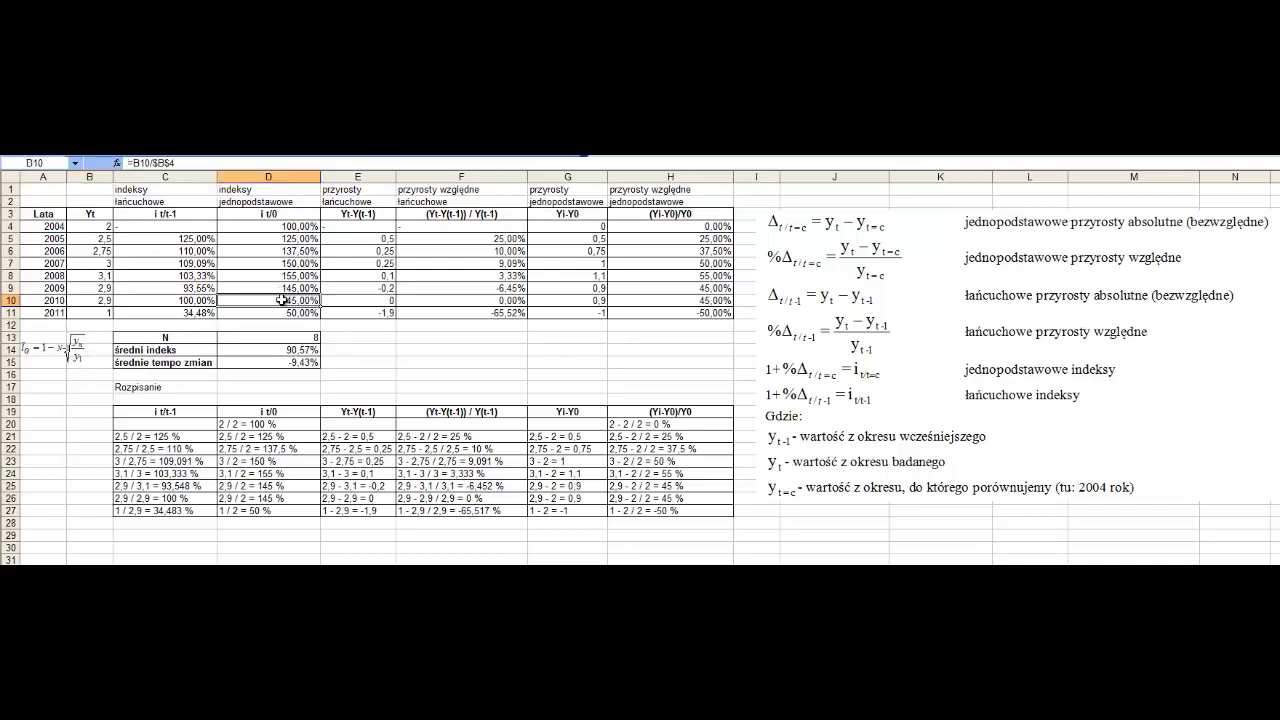
Step: Examine the 2010 fixed-base index in D10 against the 2010 value in B10 and the 2004 base value in B4
{"action": "left_click", "coordinate": [92, 228]}
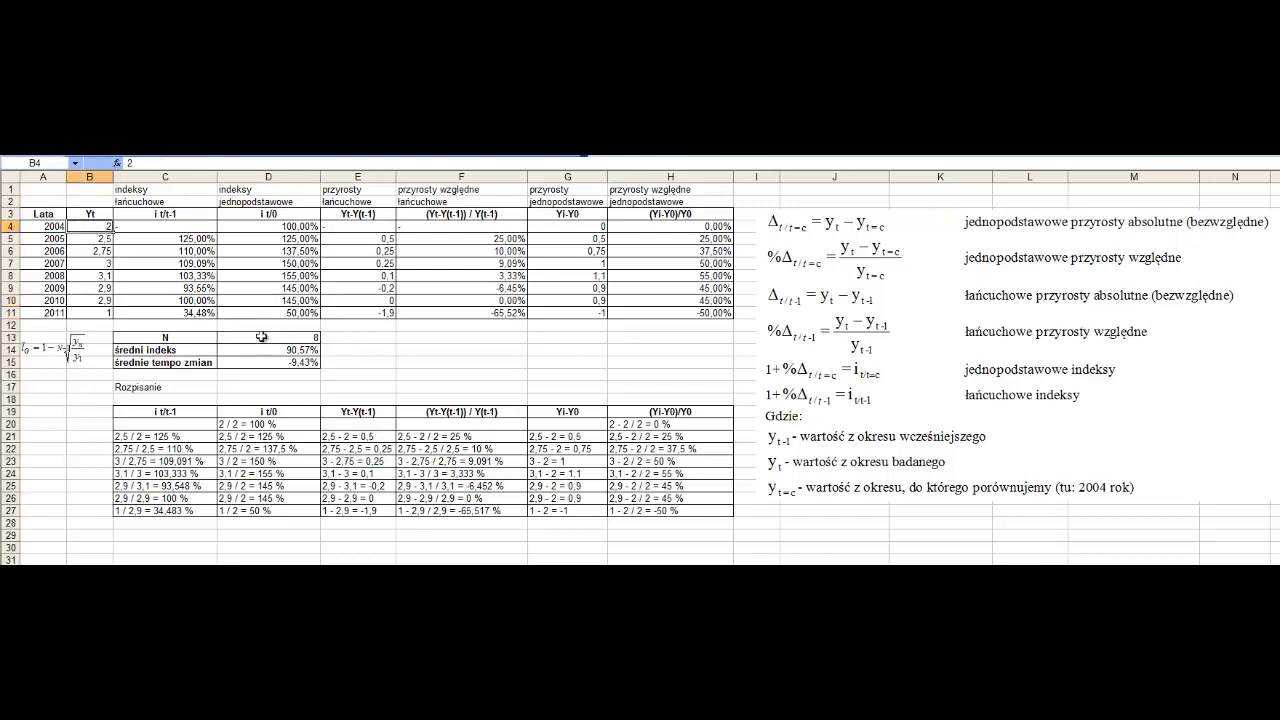
{"action": "left_click", "coordinate": [290, 300]}
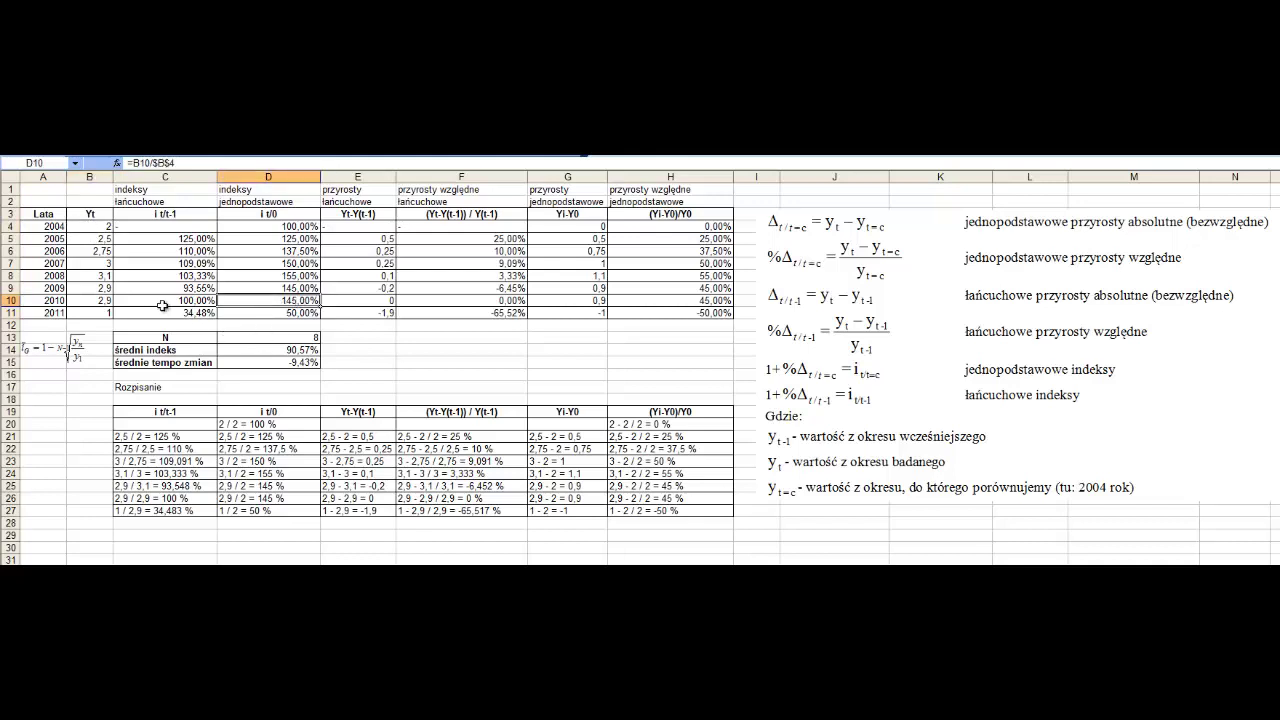
{"action": "left_click", "coordinate": [30, 300]}
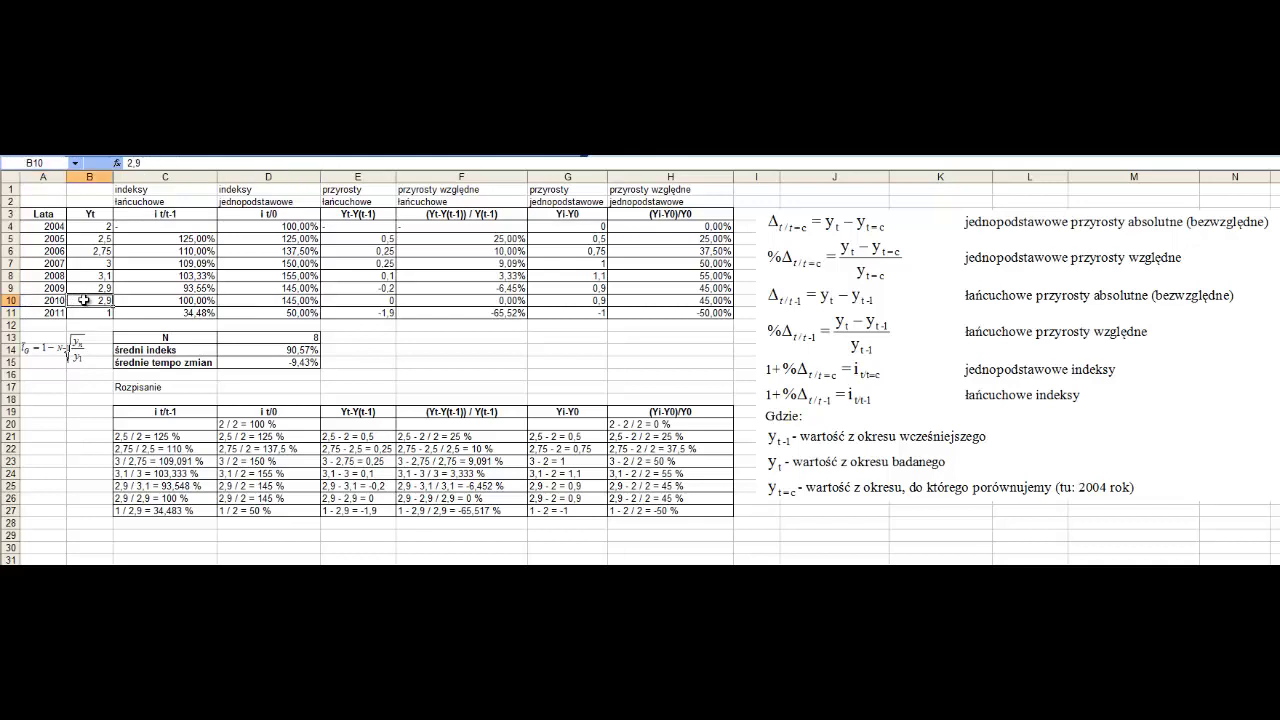
{"action": "left_click", "coordinate": [278, 302]}
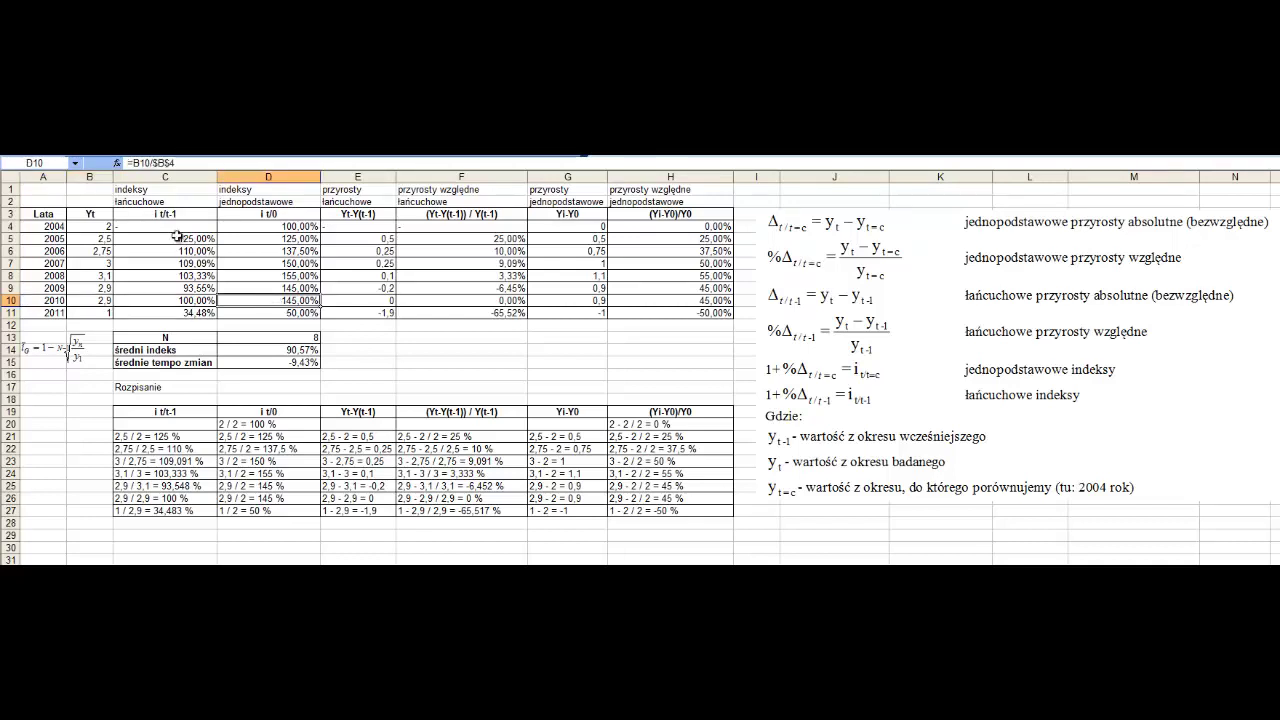
{"action": "left_click", "coordinate": [50, 227]}
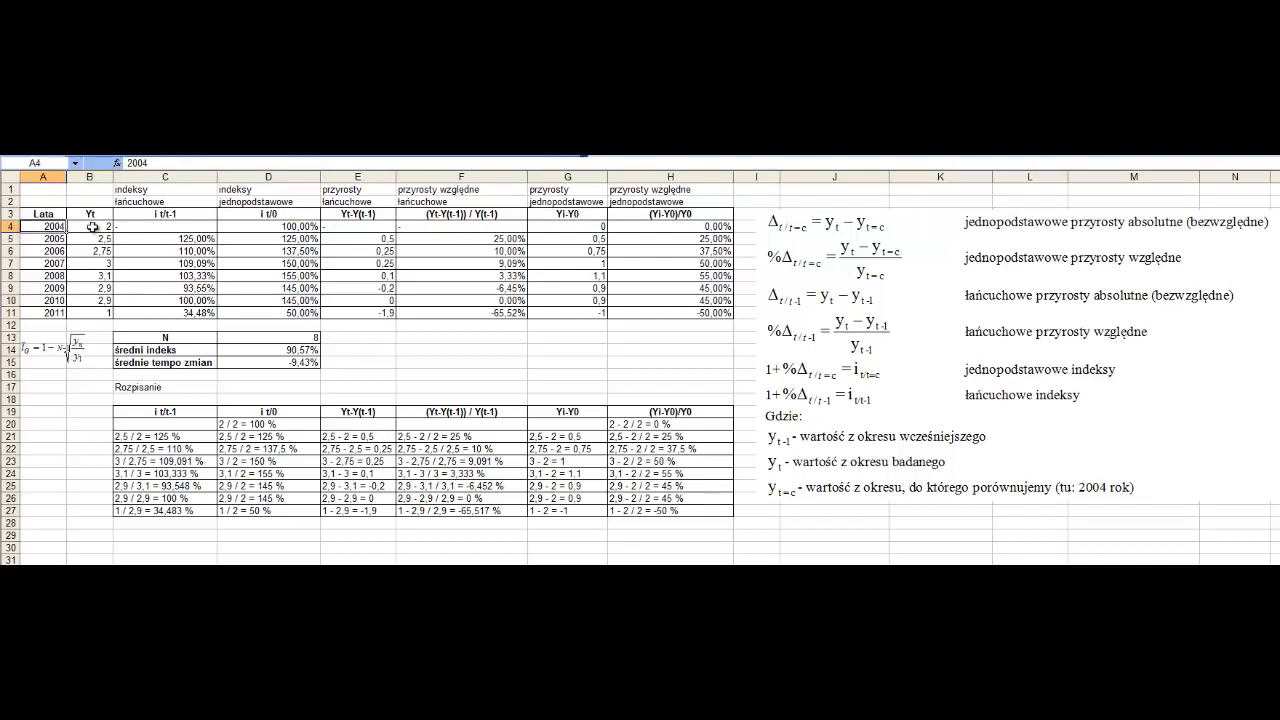
{"action": "left_click", "coordinate": [92, 228]}
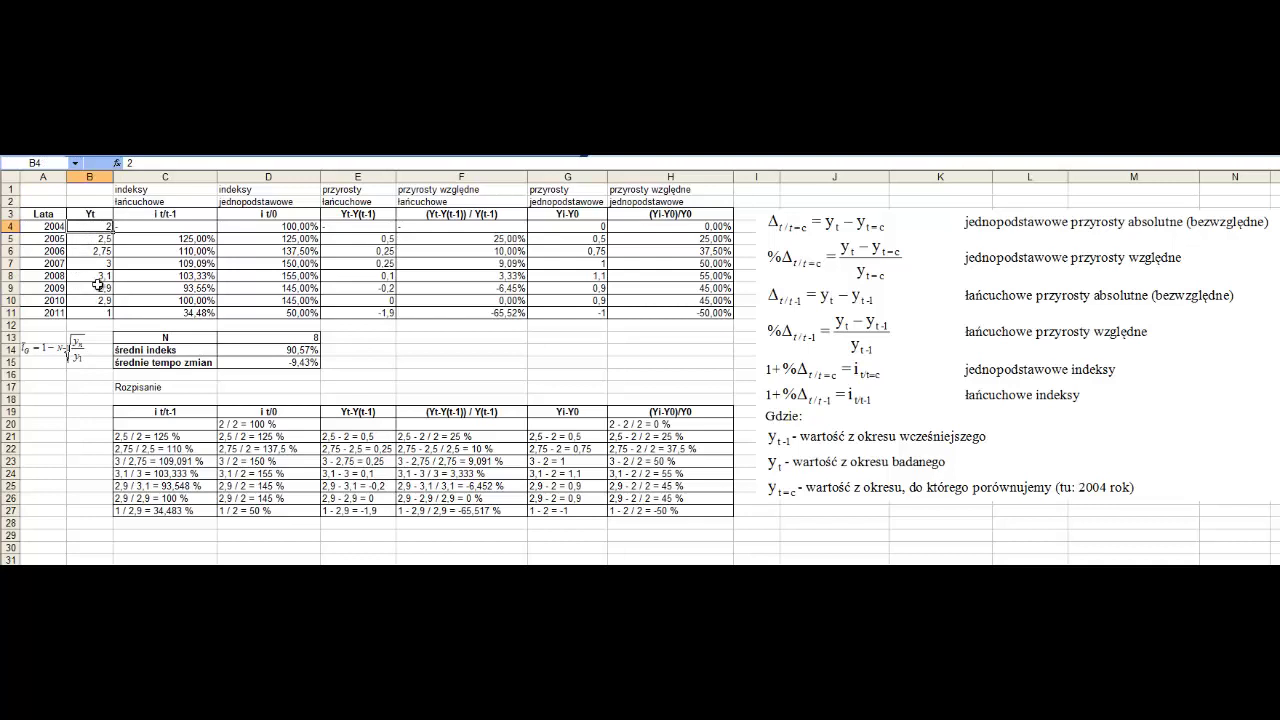
{"action": "left_click", "coordinate": [285, 301]}
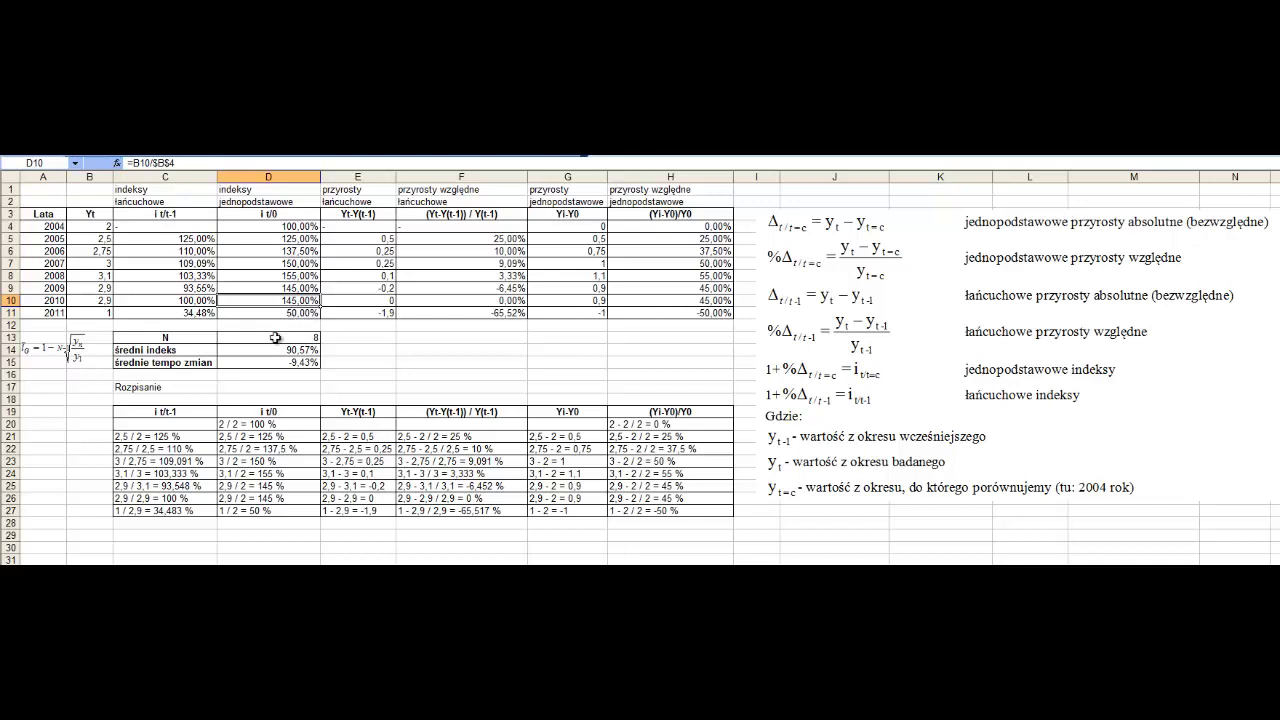
Step: Compare the 2011 fixed-base index in D11 with its source values in B11 and B4
{"action": "left_click", "coordinate": [285, 314]}
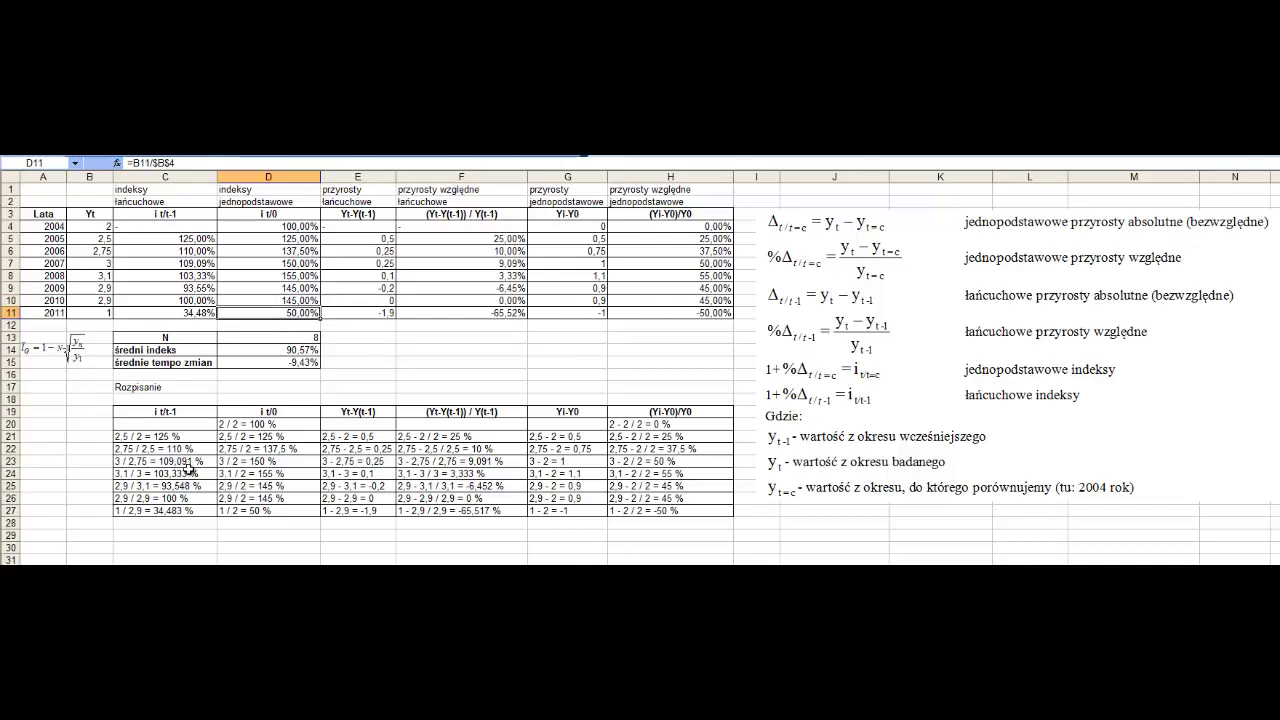
{"action": "left_click", "coordinate": [100, 313]}
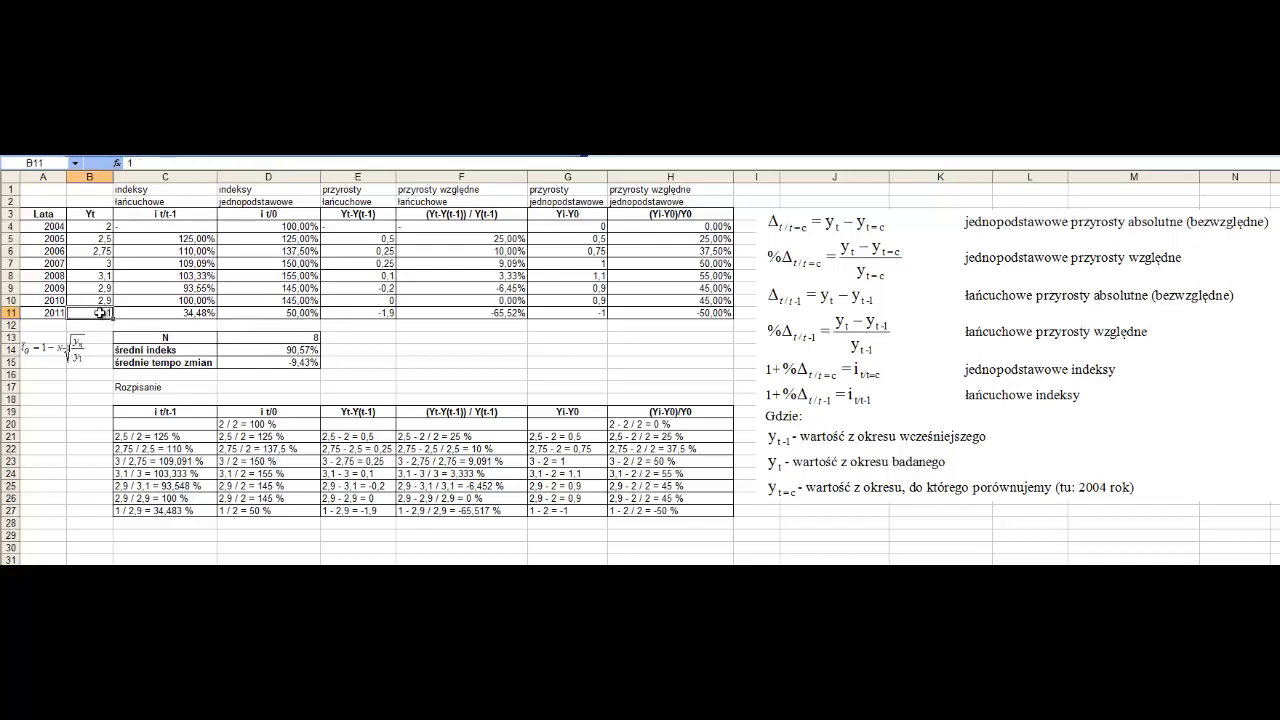
{"action": "left_click", "coordinate": [100, 226]}
{"action": "left_click", "coordinate": [274, 314]}
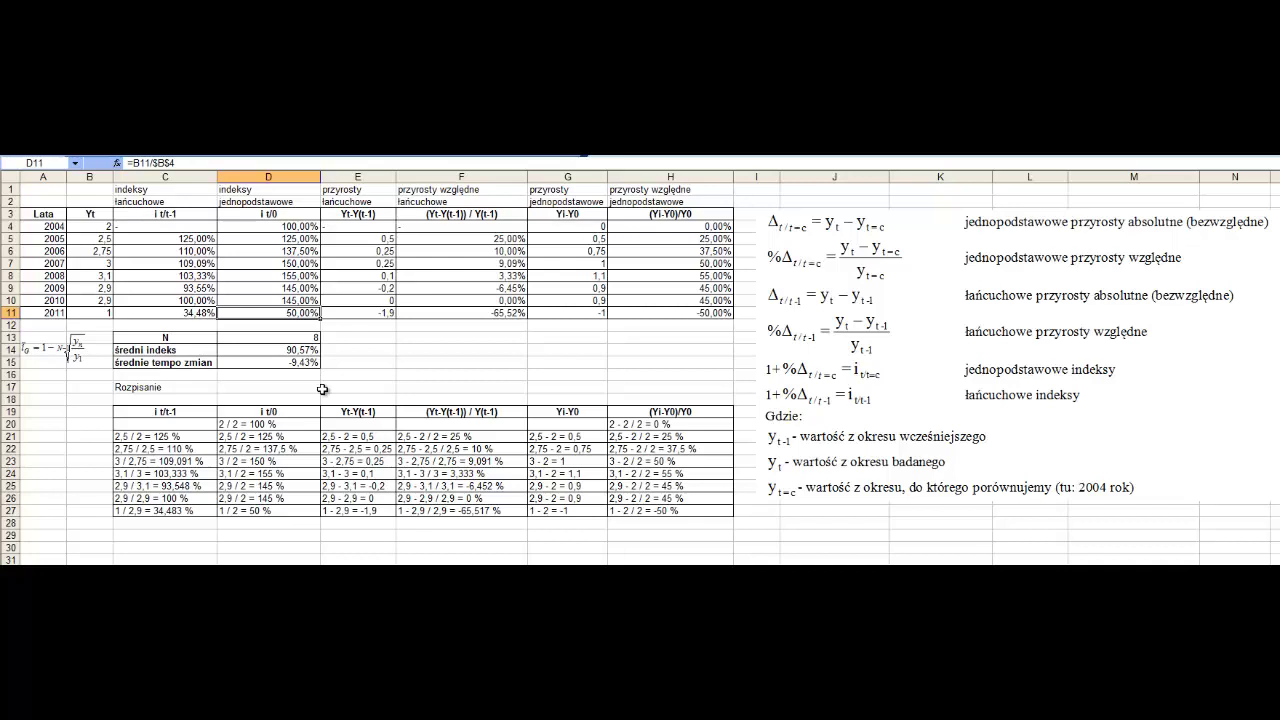
Step: Change the 2011 Yt value in B11 to 1,25 and check the recalculated fixed-base index in D11
{"action": "left_click", "coordinate": [101, 311]}
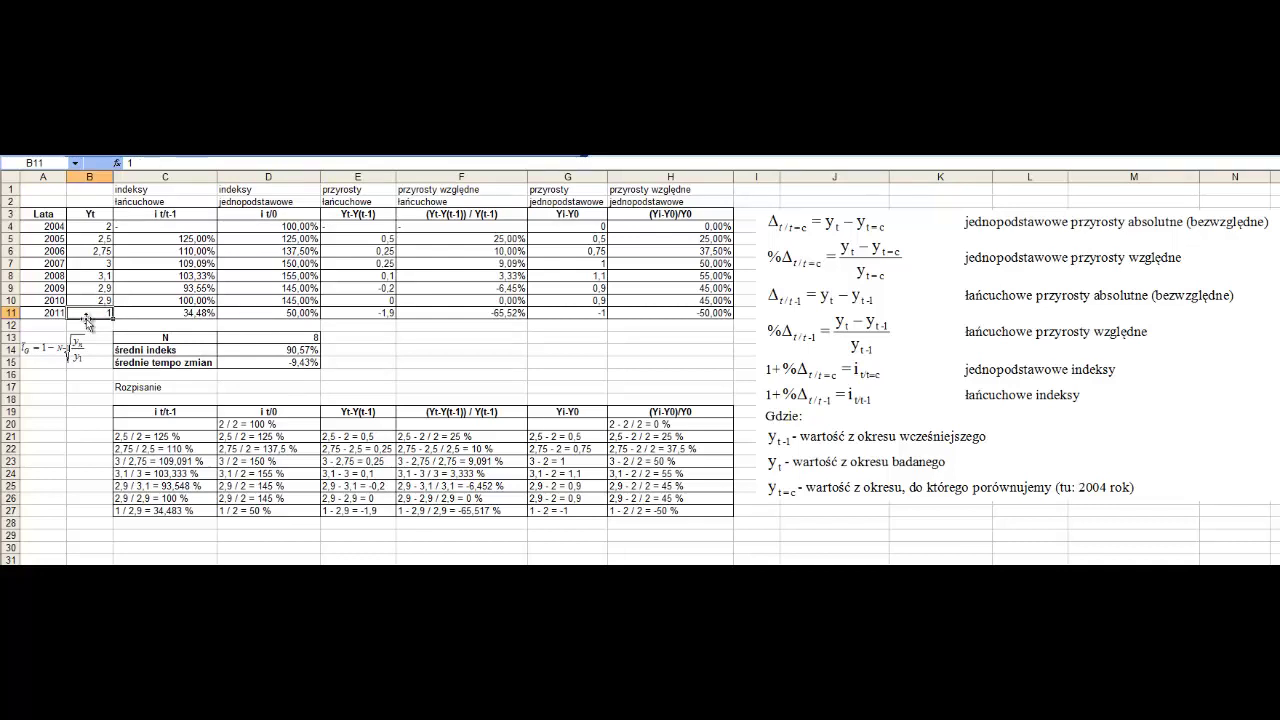
{"action": "key", "text": "F2"}
{"action": "type", "text": ",25"}
{"action": "key", "text": "Return"}
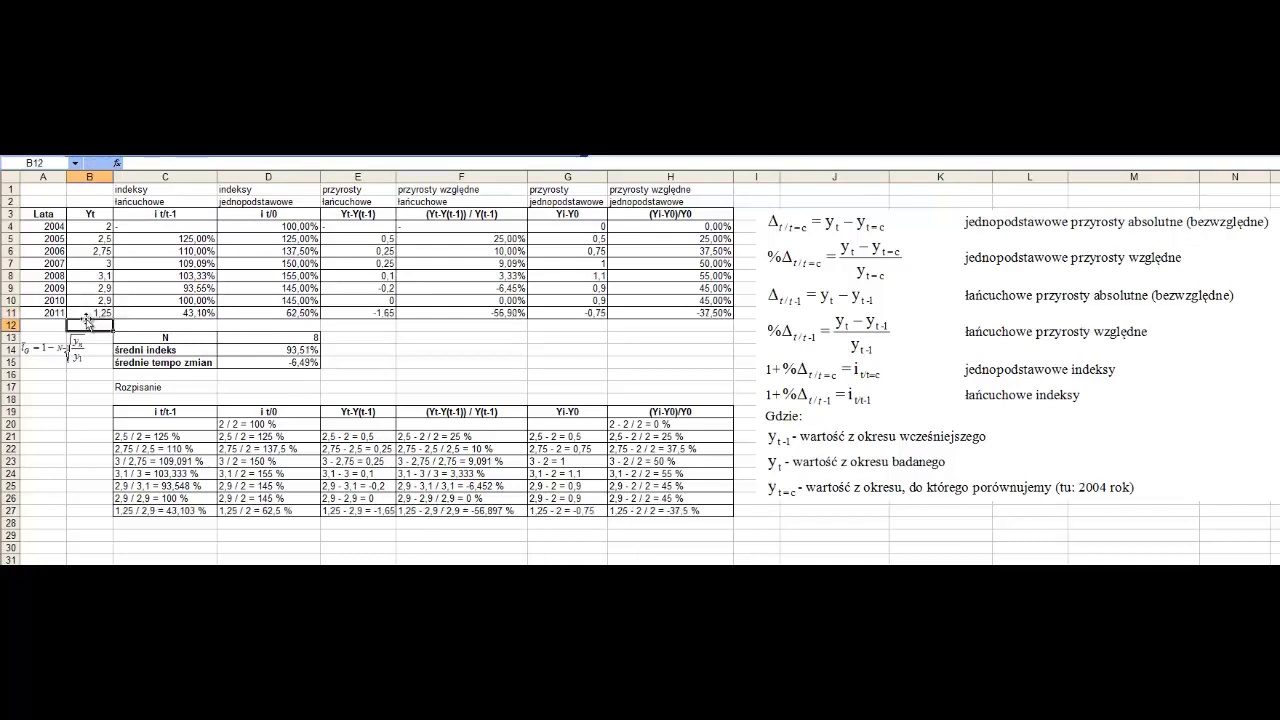
{"action": "left_click", "coordinate": [298, 316]}
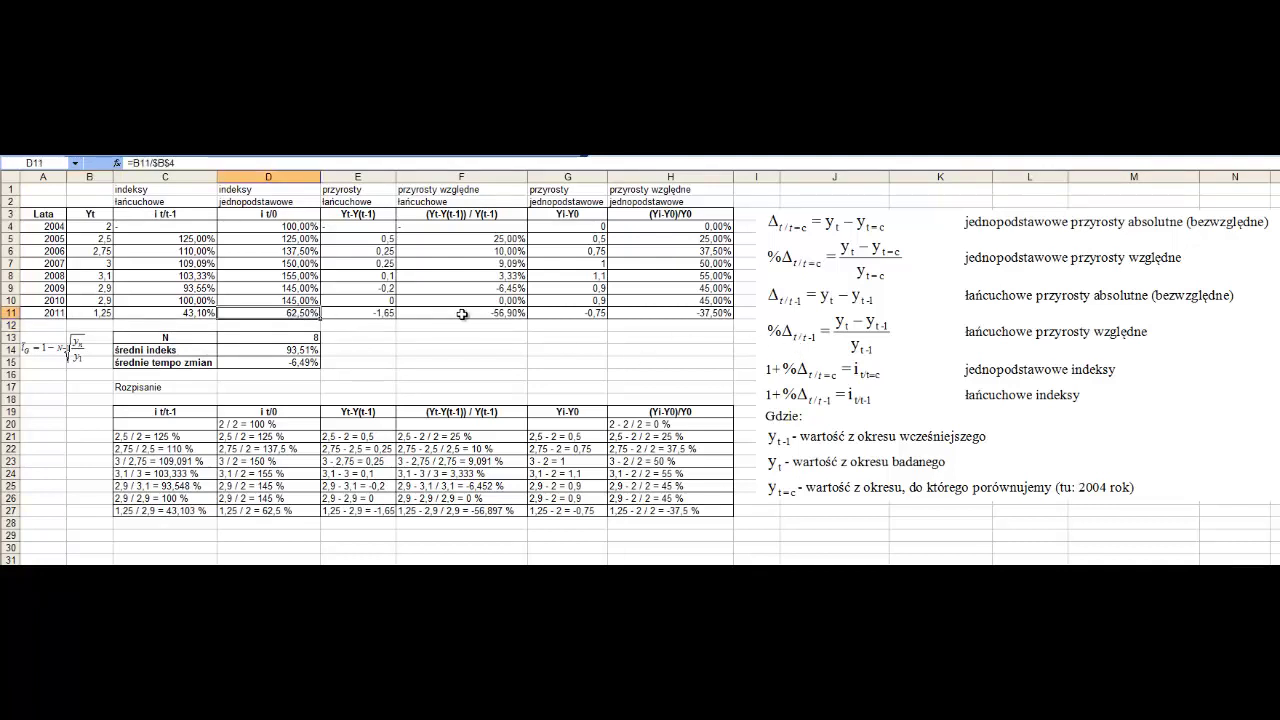